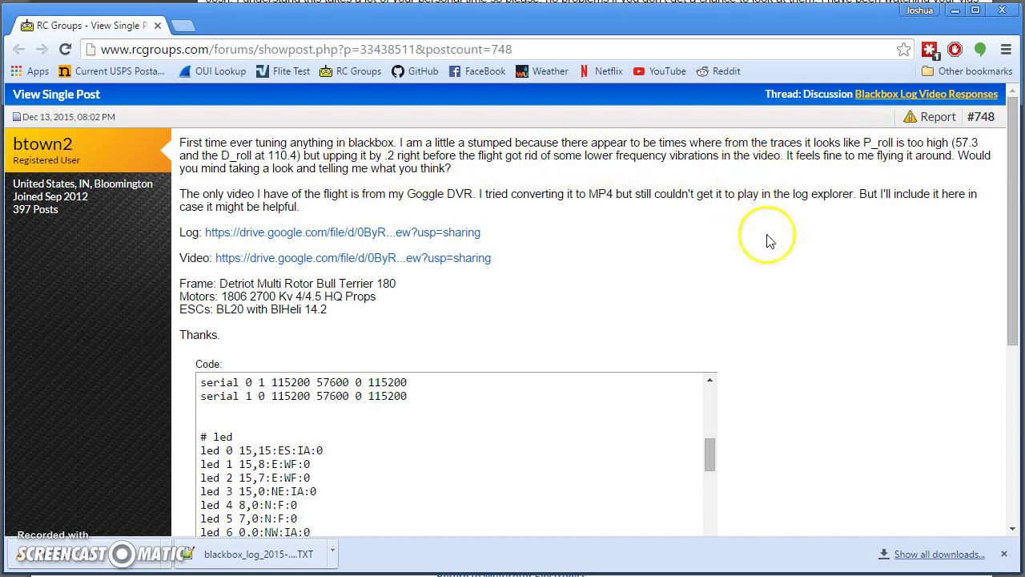
Read the forum post's tuning question and go through its configuration dump to the PID settings
left_click(801, 259)
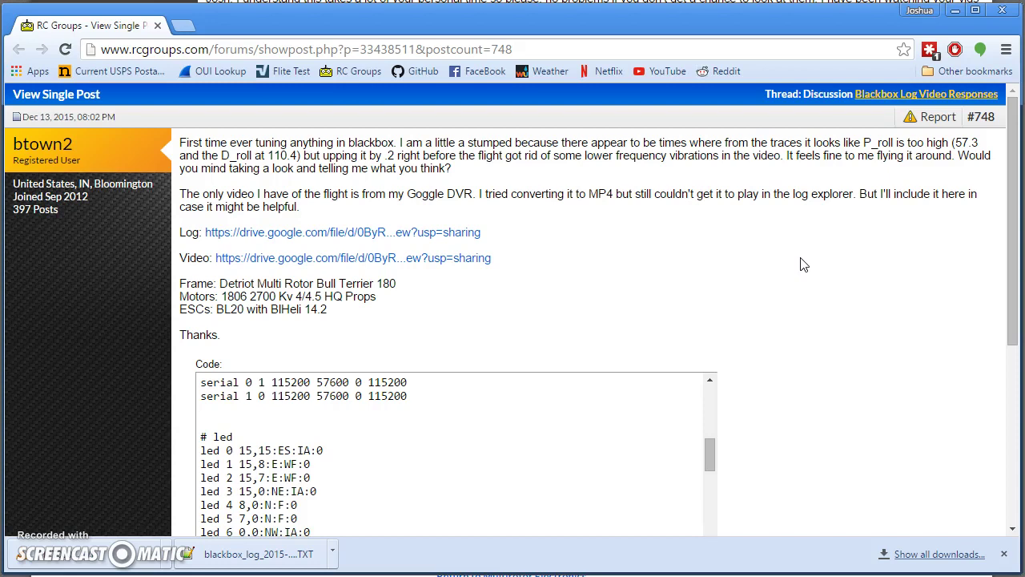
scroll(606, 171, "down", 2)
scroll(648, 217, "down", 10)
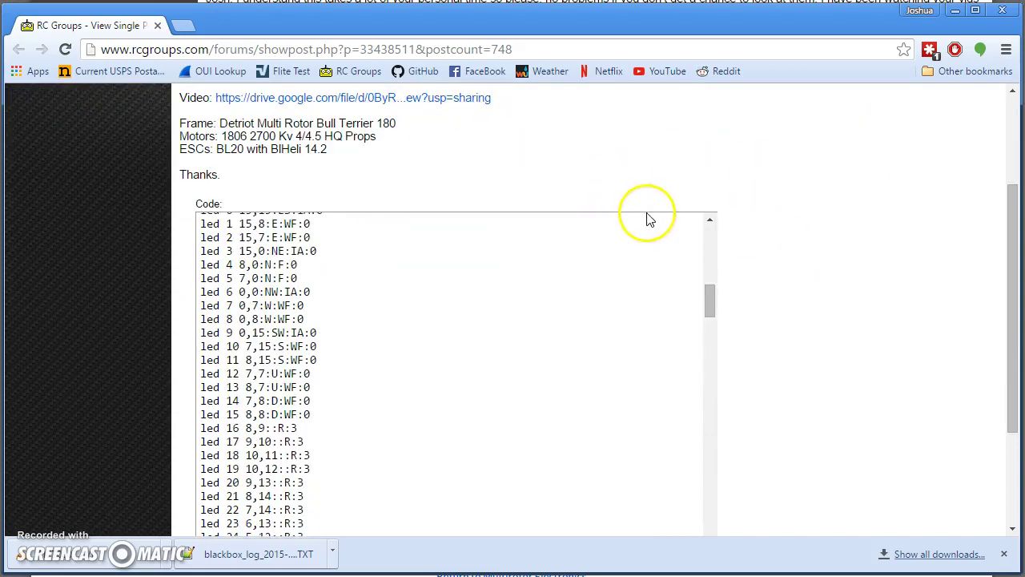
scroll(719, 290, "down", 2)
scroll(581, 282, "down", 12)
scroll(561, 270, "down", 17)
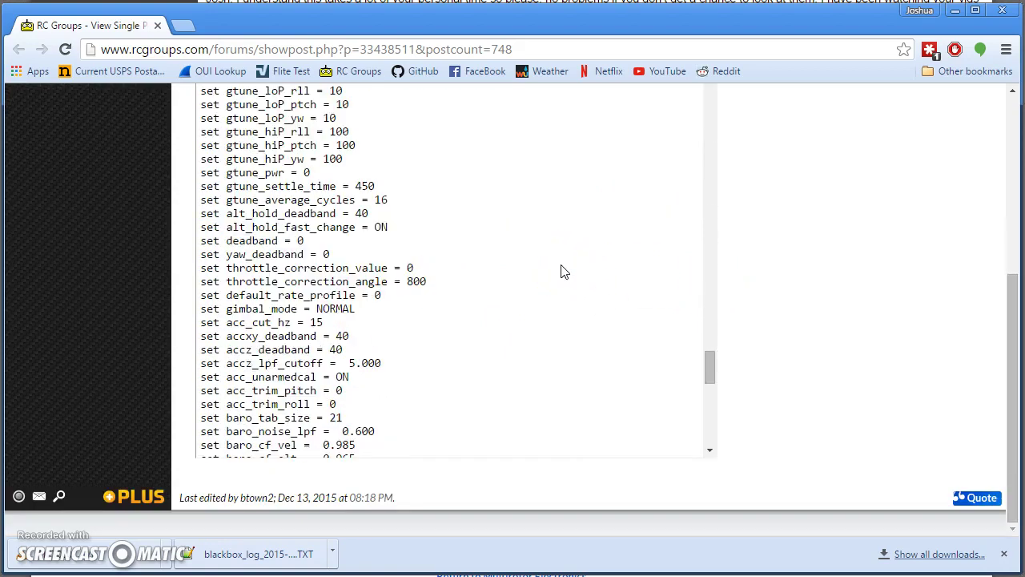
scroll(561, 270, "up", 3)
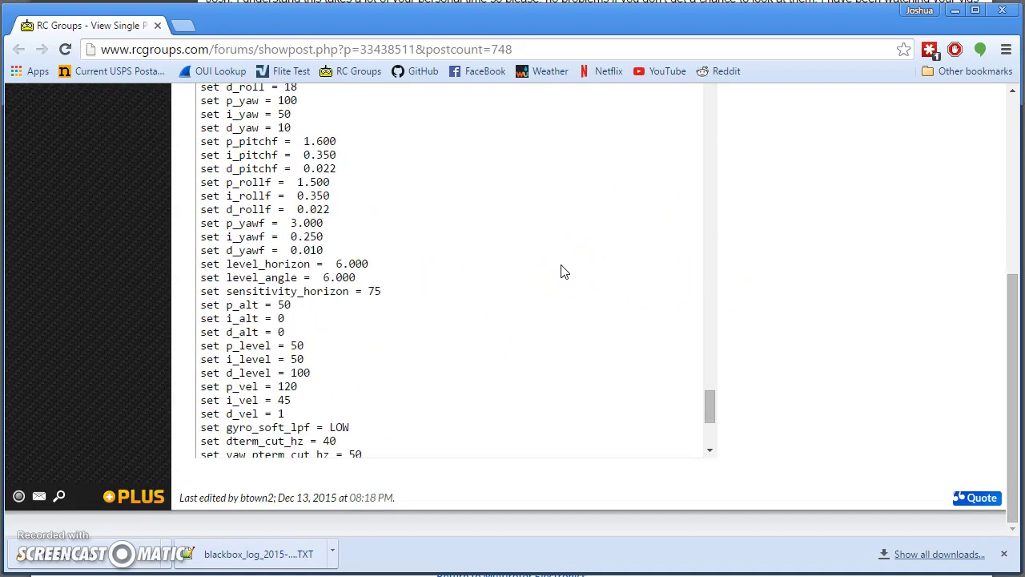
scroll(563, 273, "up", 2)
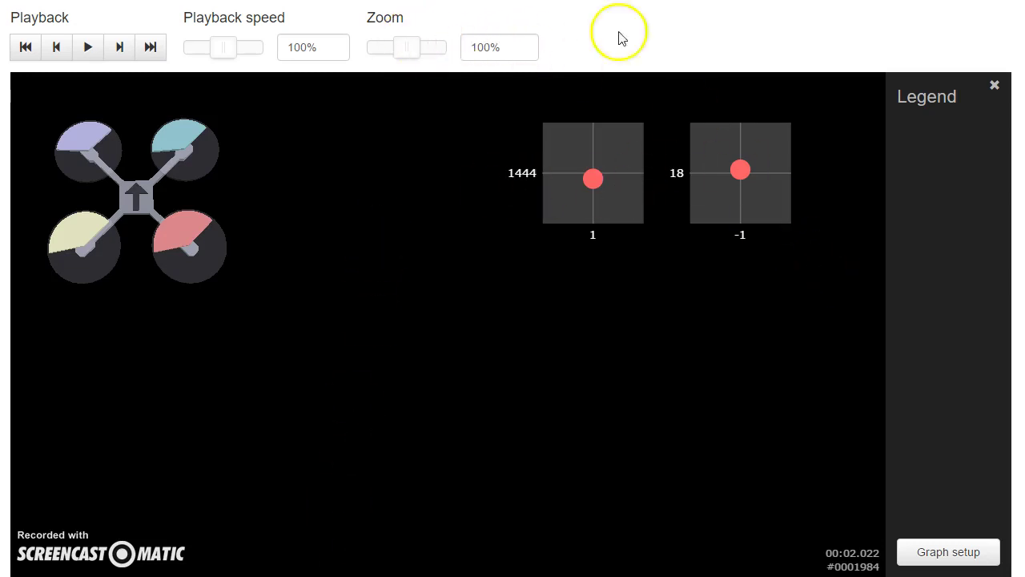
Add the Gyro + PID roll graph to the flight log view and save the graph setup
left_click(949, 552)
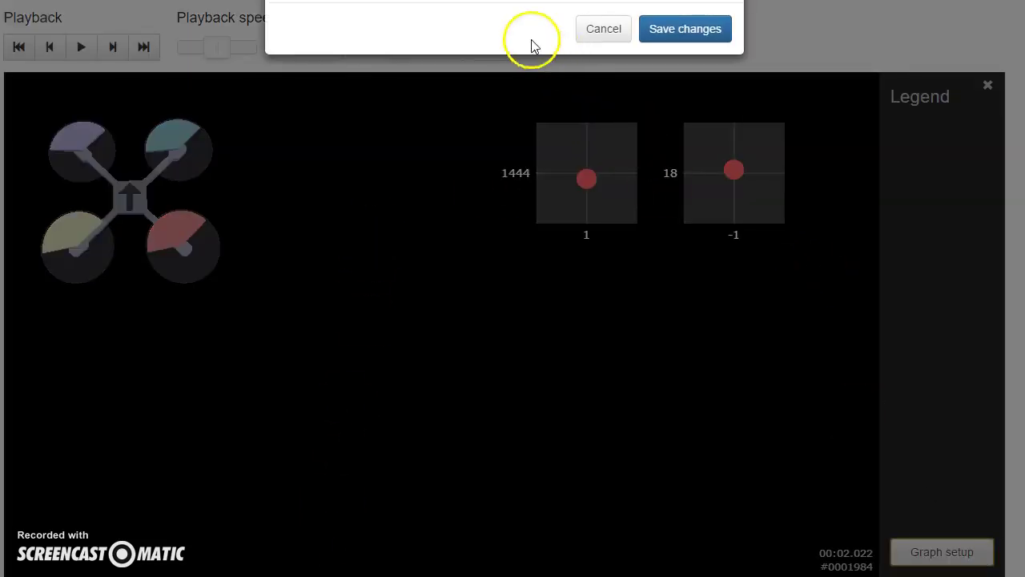
left_click(343, 80)
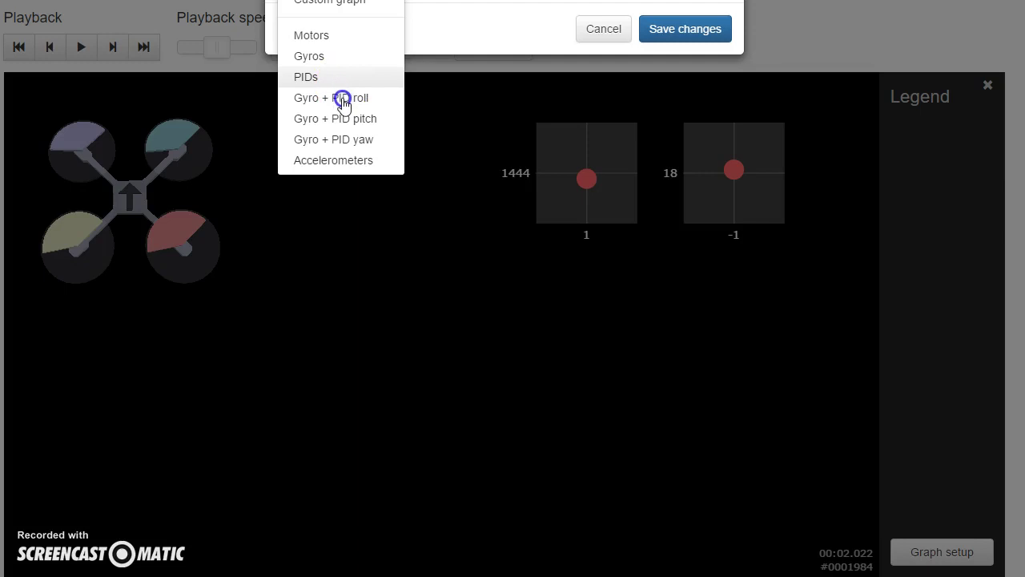
left_click(342, 98)
left_click(686, 261)
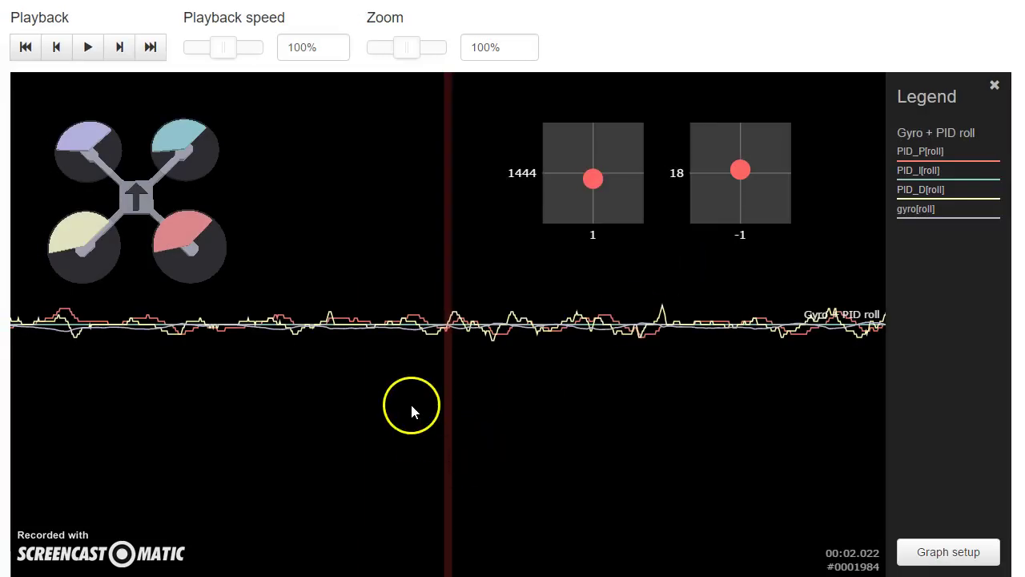
Examine the roll gyro and PID traces at the start of the flight, from about 2 to 5.5 seconds
mouse_move(410, 402)
left_mouse_down()
mouse_move(592, 457)
mouse_move(1017, 512)
left_mouse_up()
left_click_drag(881, 481, 183, 356)
left_click_drag(833, 454, 474, 449)
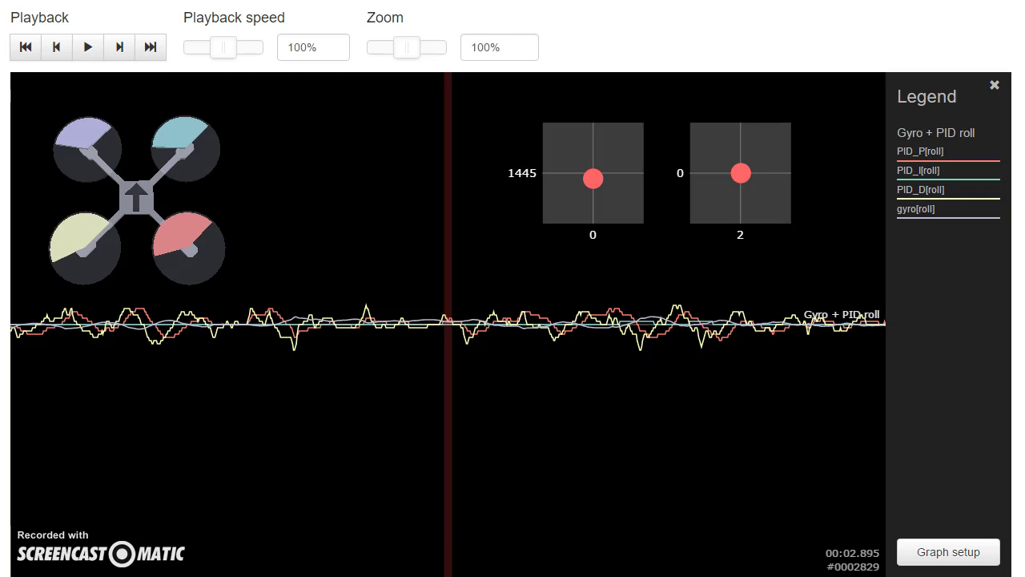
left_click_drag(601, 508, 812, 479)
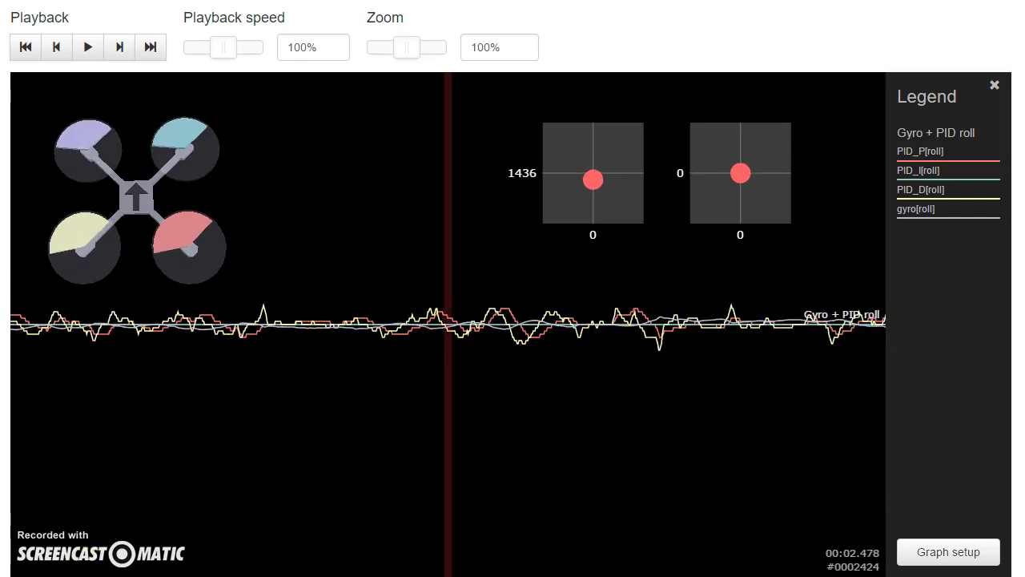
left_click(438, 526)
left_click_drag(444, 436, 0, 435)
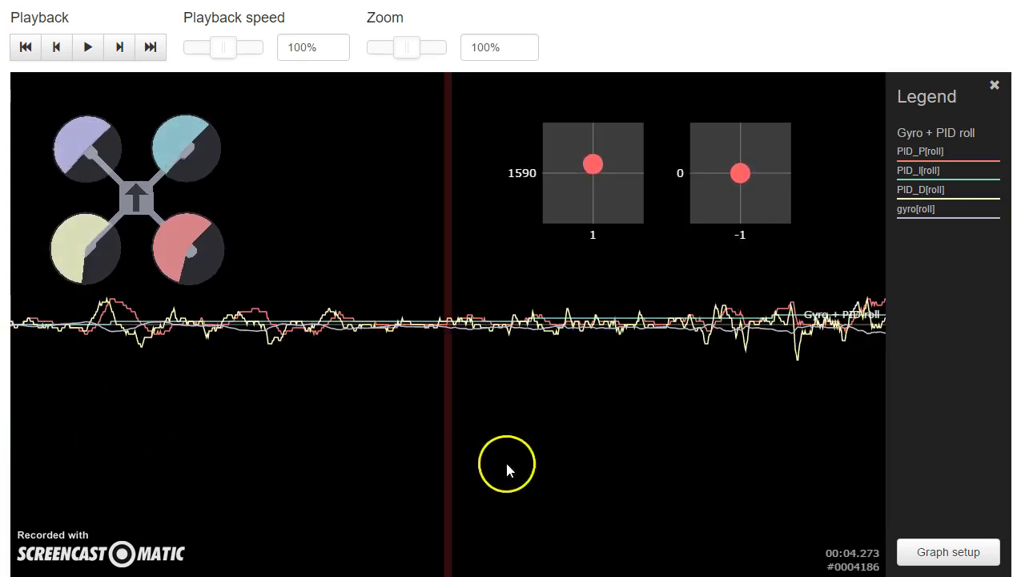
left_click_drag(526, 473, 345, 490)
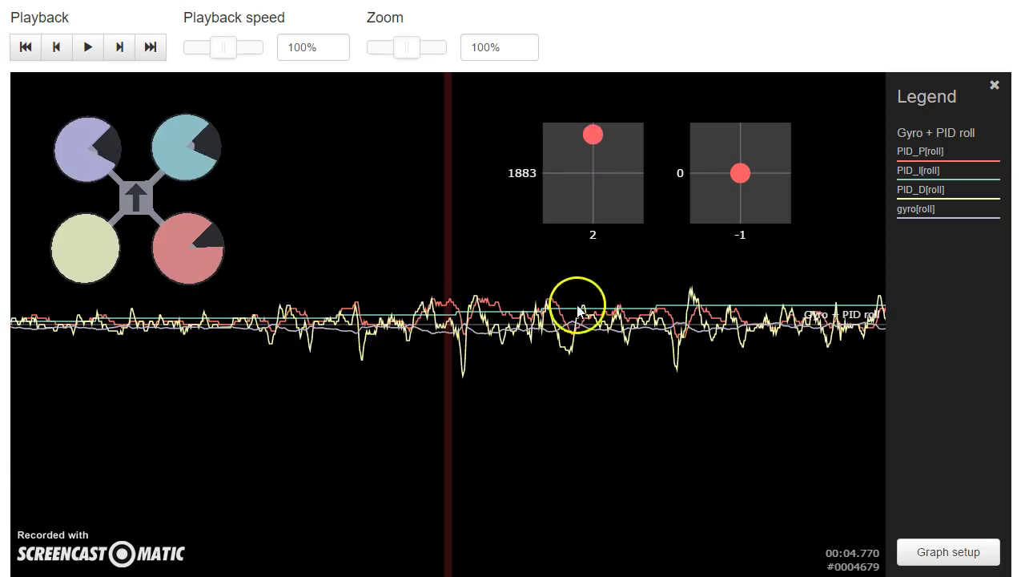
left_click_drag(611, 366, 530, 398)
mouse_move(652, 437)
left_mouse_down()
mouse_move(511, 530)
mouse_move(471, 524)
left_mouse_up()
left_click_drag(624, 492, 520, 425)
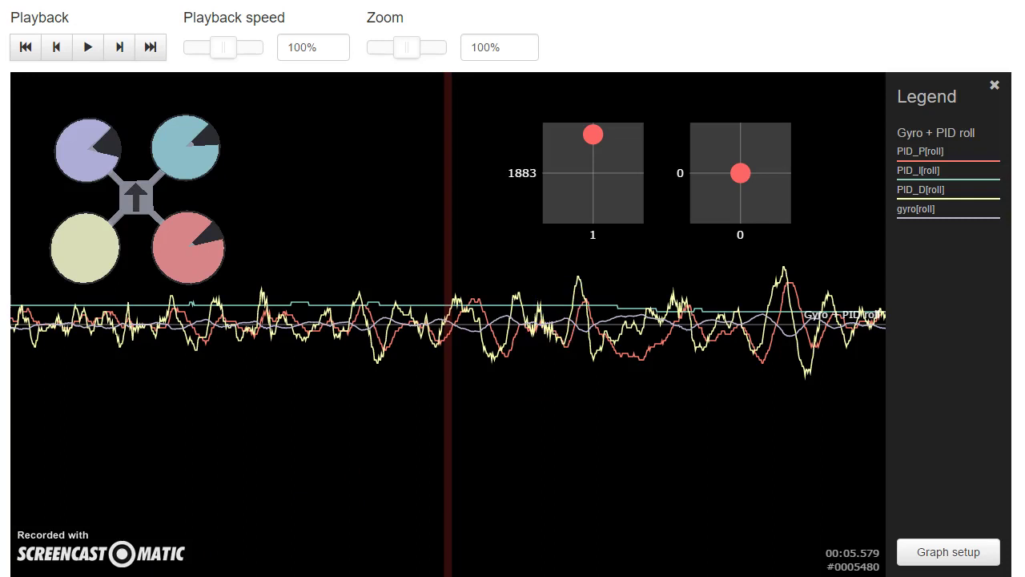
Switch to the RC Groups post and check the roll PID values and firmware version in its configuration dump
key("alt+Tab")
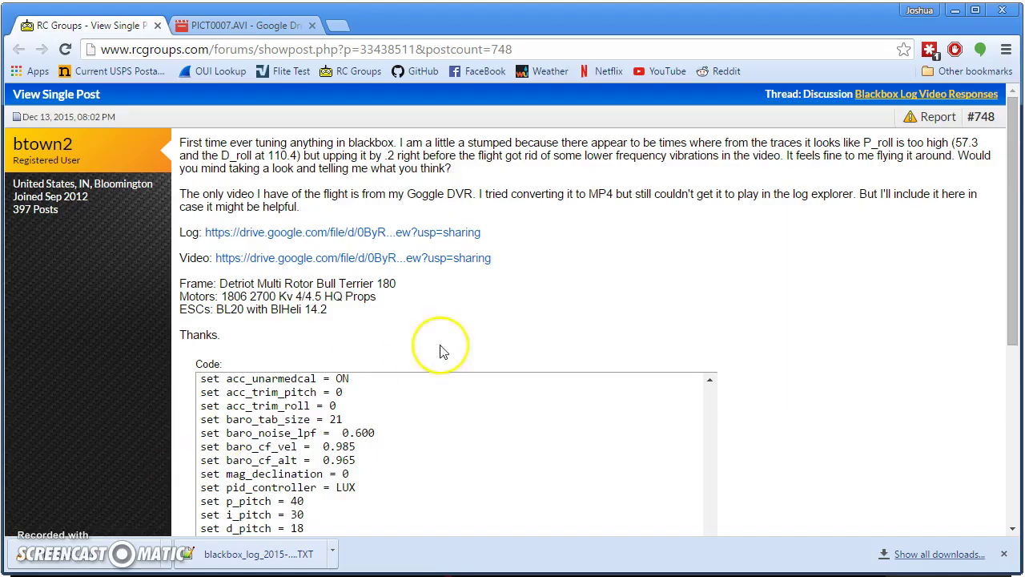
scroll(528, 317, "down", 5)
scroll(450, 395, "up", 3)
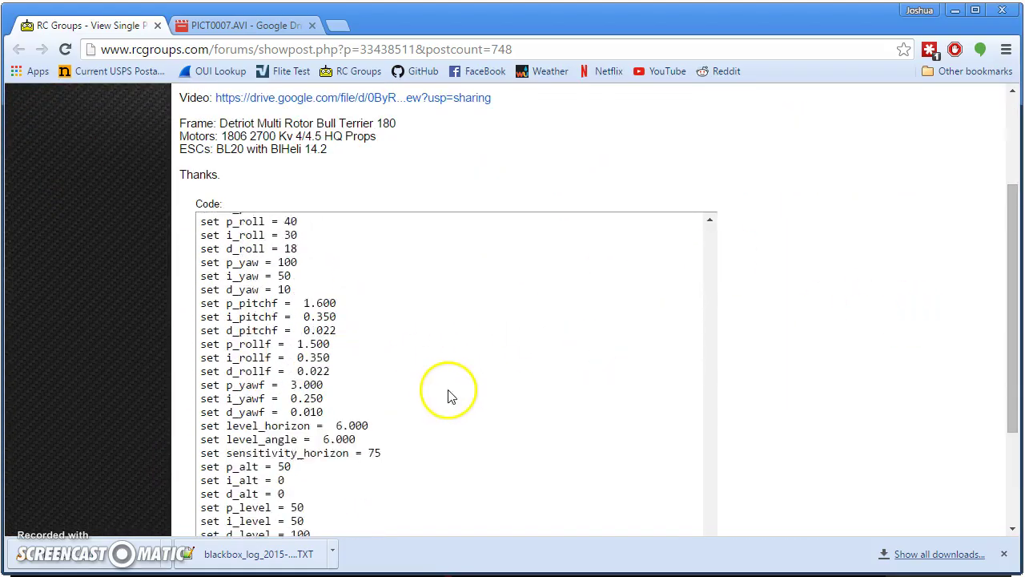
scroll(457, 393, "down", 2)
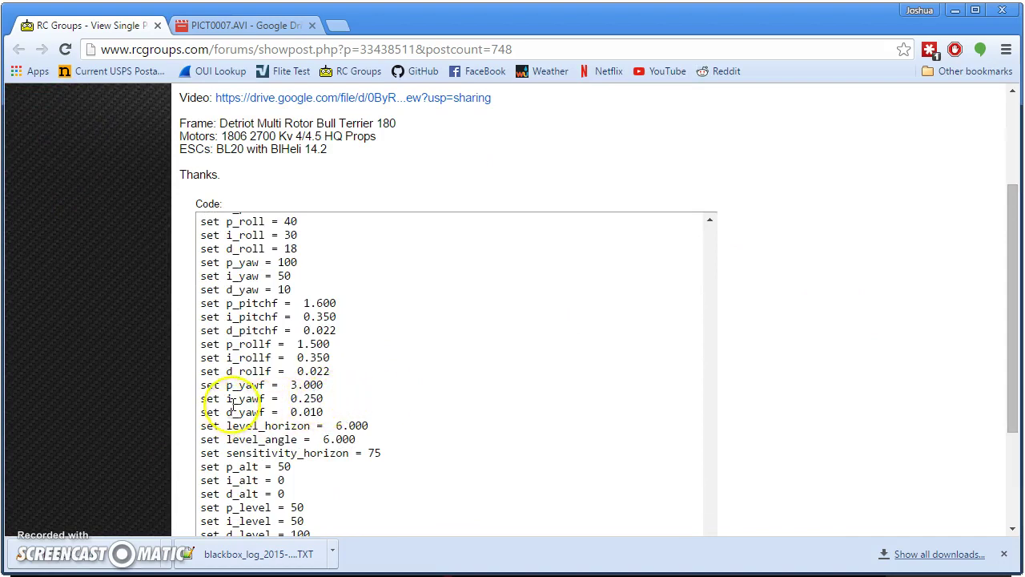
left_click(327, 371)
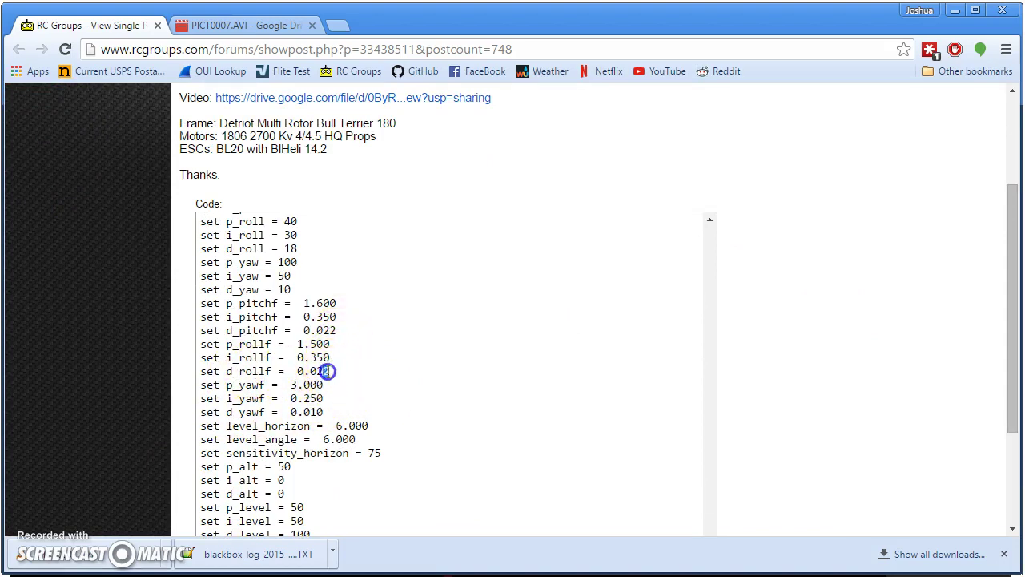
middle_click(244, 388)
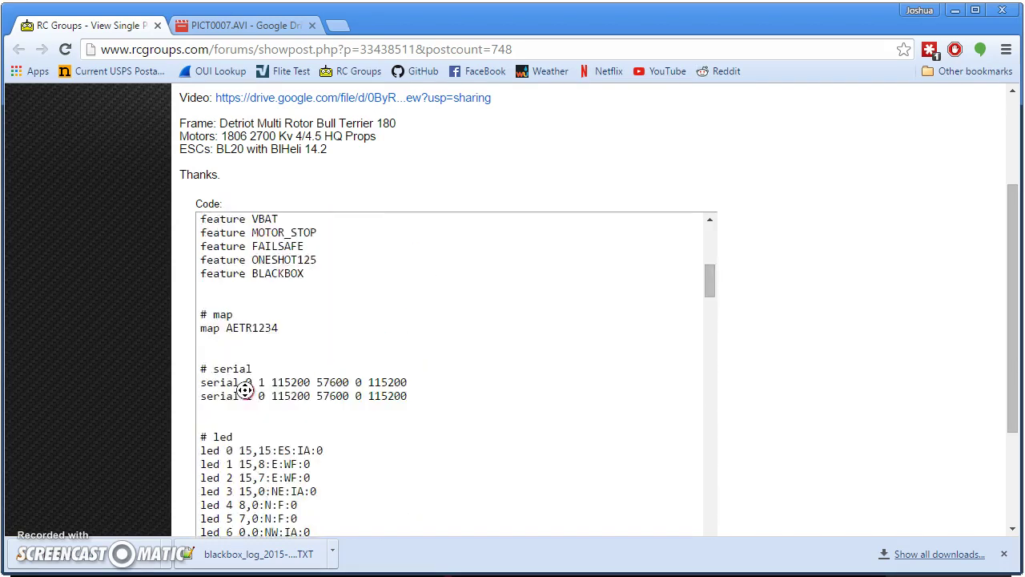
scroll(245, 389, "up", 8)
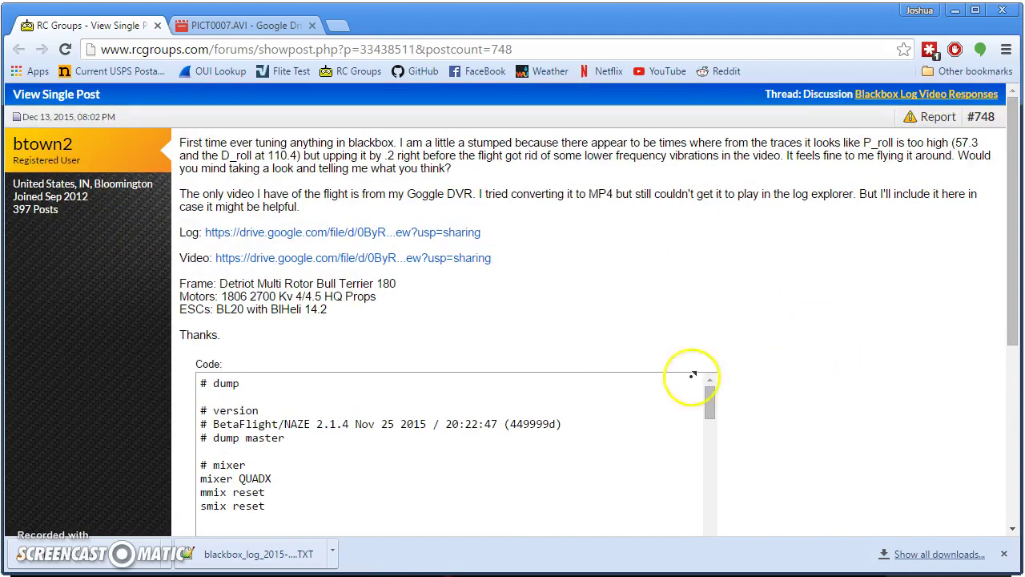
scroll(476, 455, "down", 4)
scroll(476, 454, "down", 2)
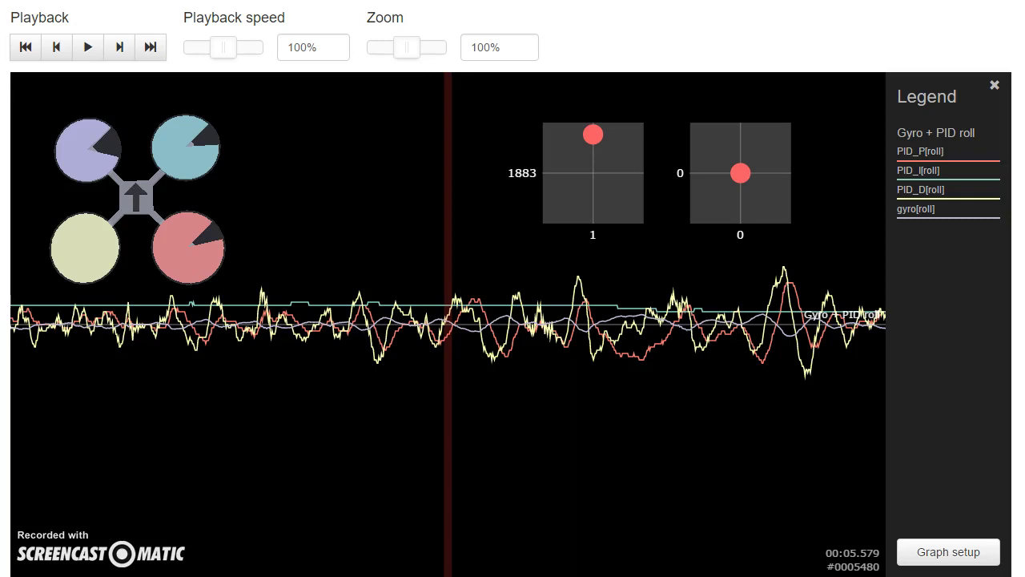
Return to the flight log and examine the roll gyro, P and D traces from about 5.5 seconds to beyond 12 seconds
left_click_drag(724, 424, 0, 408)
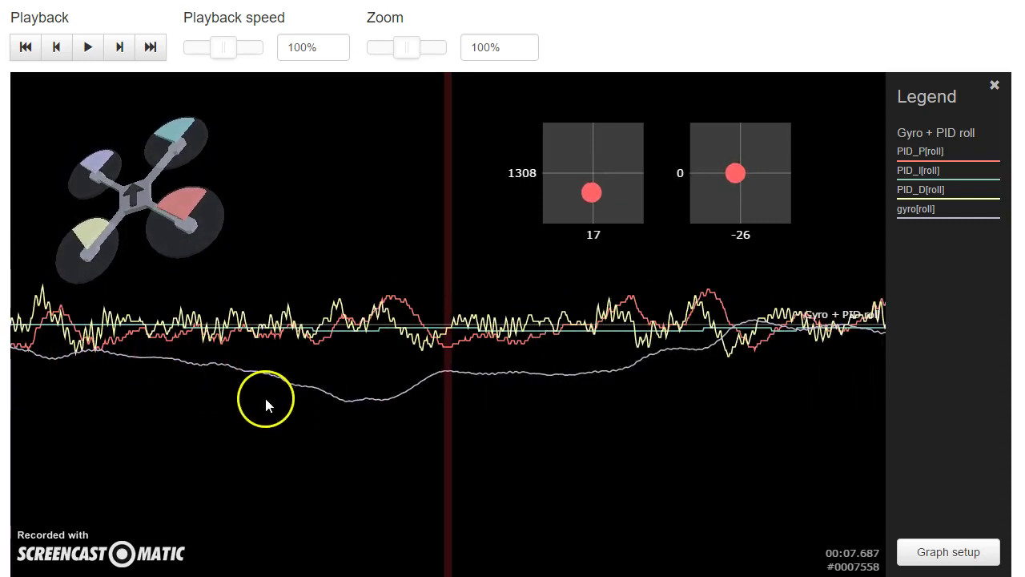
left_click_drag(266, 398, 74, 410)
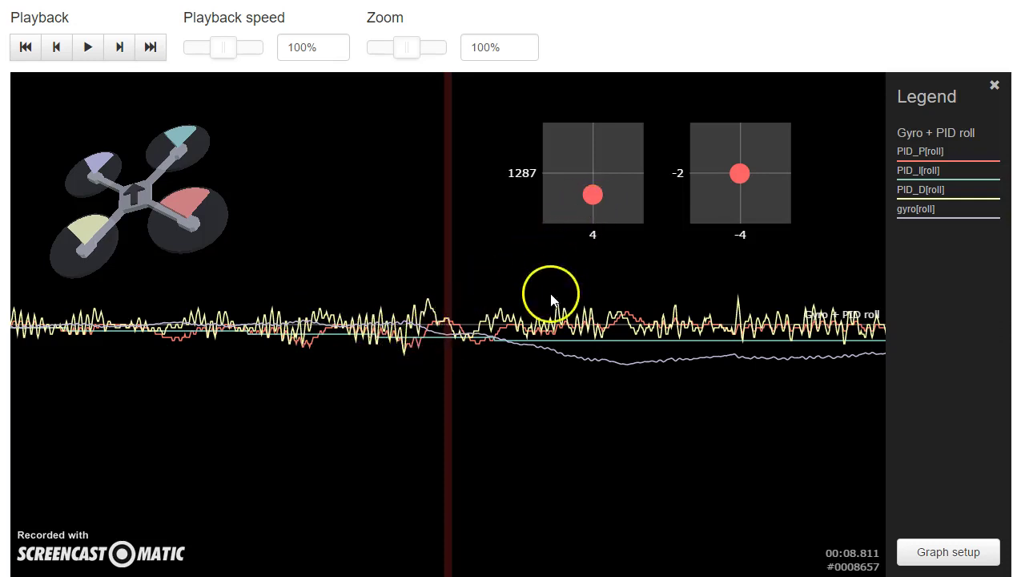
left_click_drag(544, 322, 894, 490)
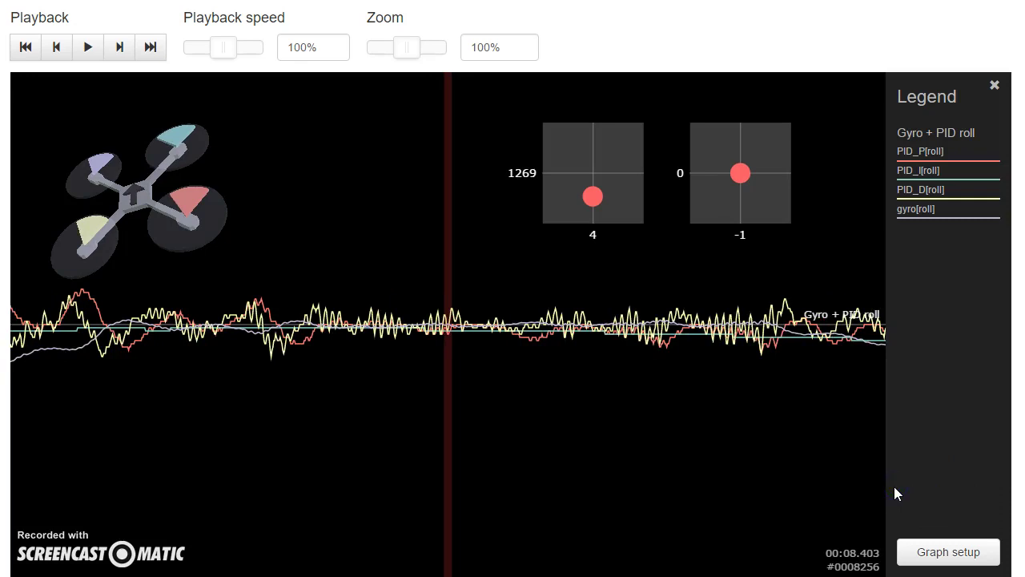
left_click_drag(751, 470, 337, 455)
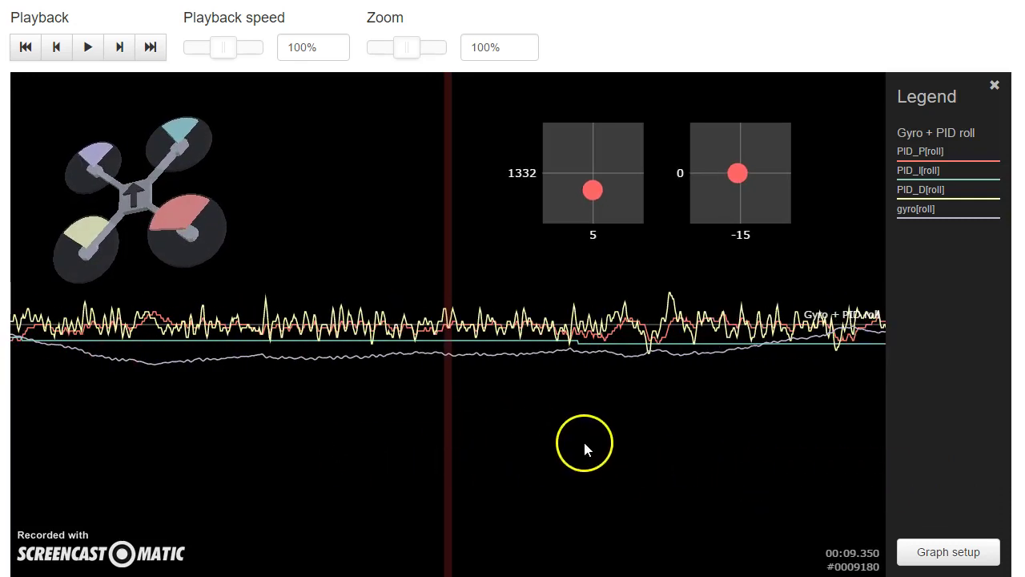
left_click_drag(583, 439, 179, 421)
left_click_drag(533, 469, 525, 469)
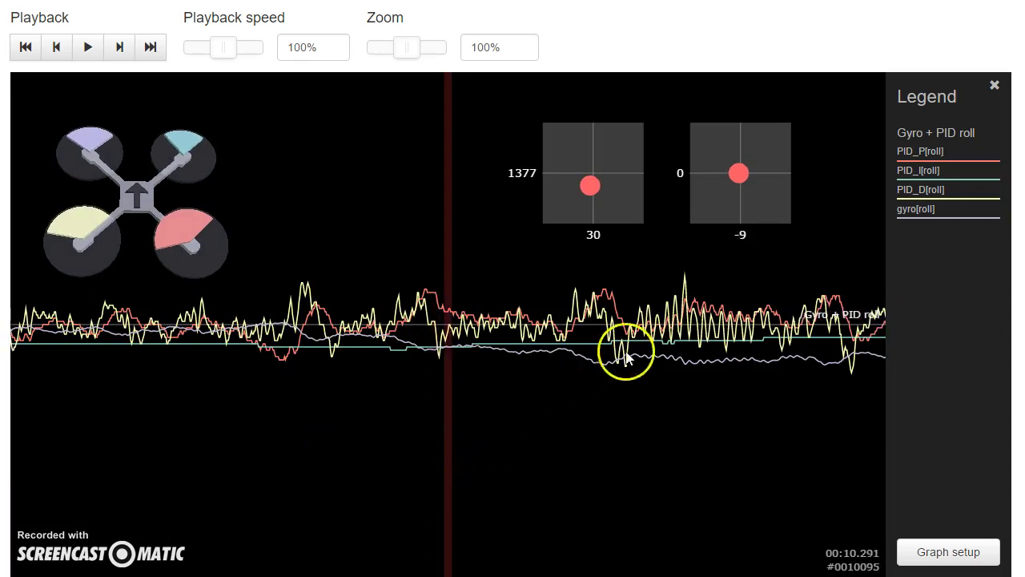
left_click_drag(655, 405, 0, 391)
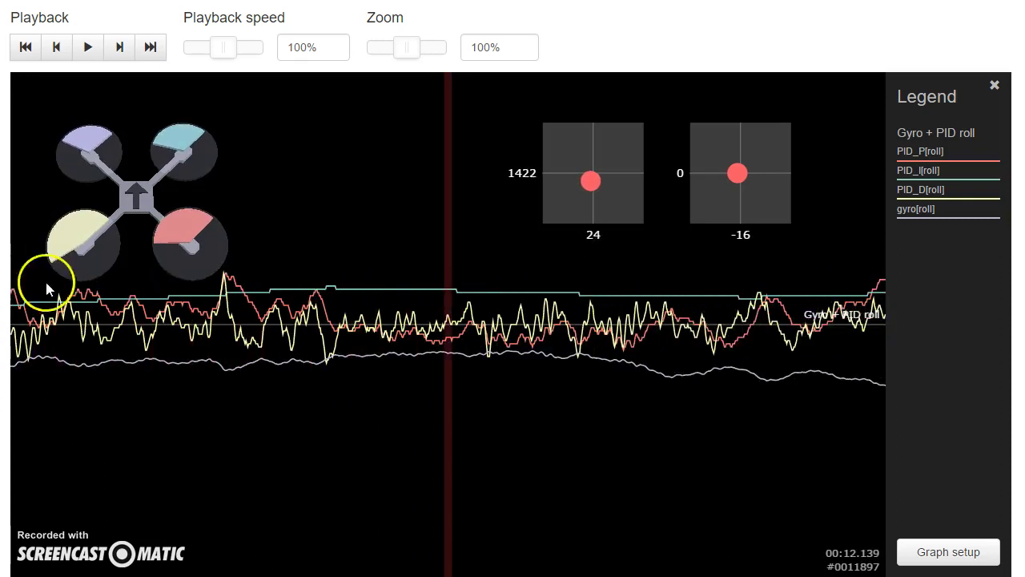
left_click_drag(514, 378, 0, 391)
Jump ahead in the log and examine the roll traces before and after the fast roll near 38 seconds
left_click_drag(100, 576, 116, 575)
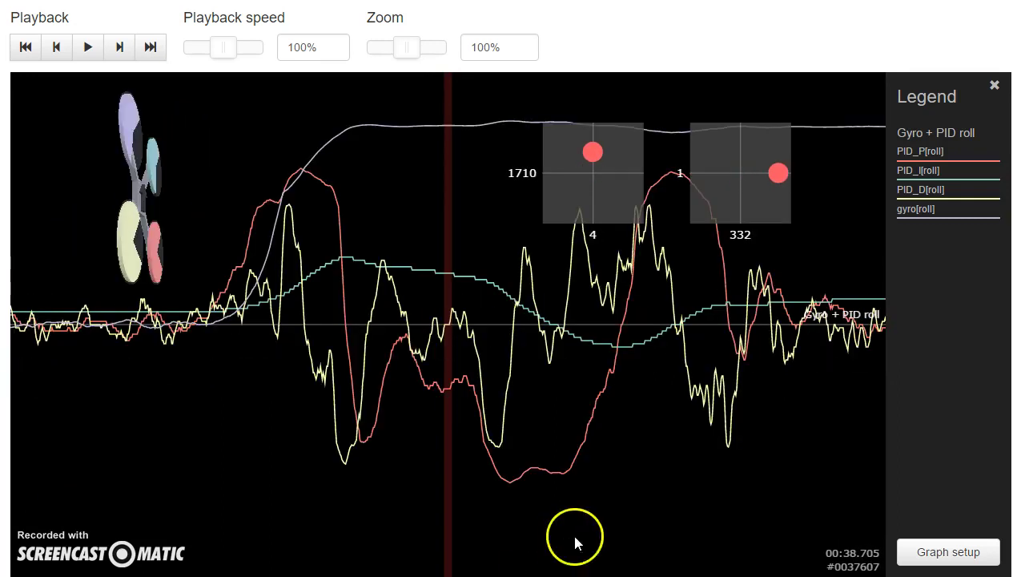
left_click_drag(575, 538, 965, 544)
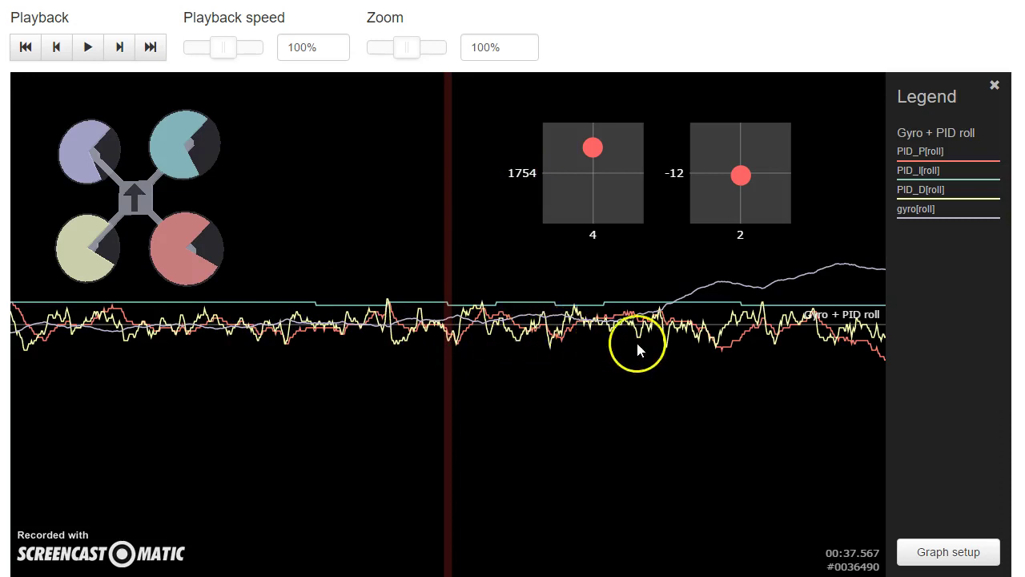
left_click_drag(643, 345, 789, 356)
left_click_drag(773, 393, 622, 390)
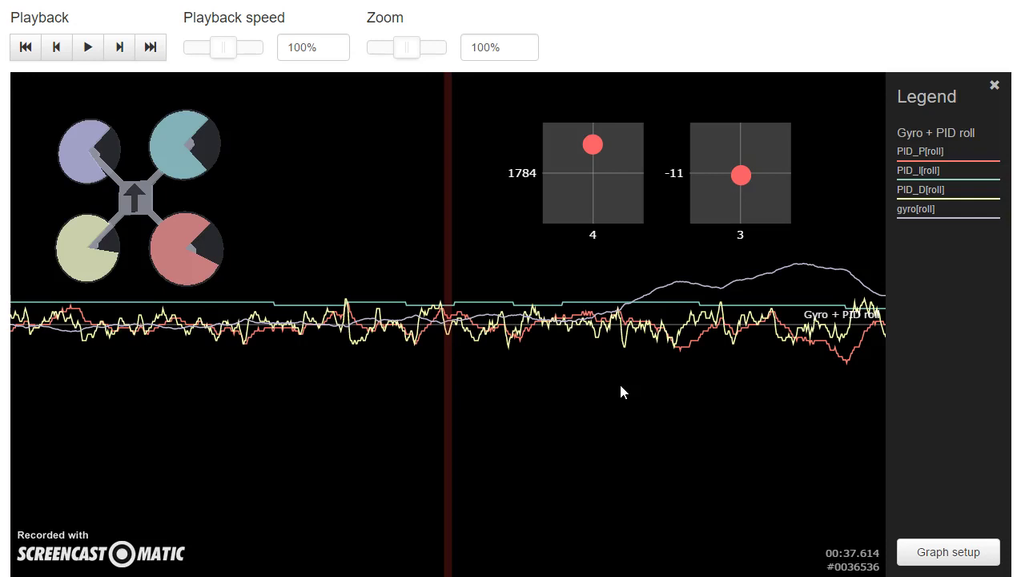
left_click_drag(621, 385, 573, 373)
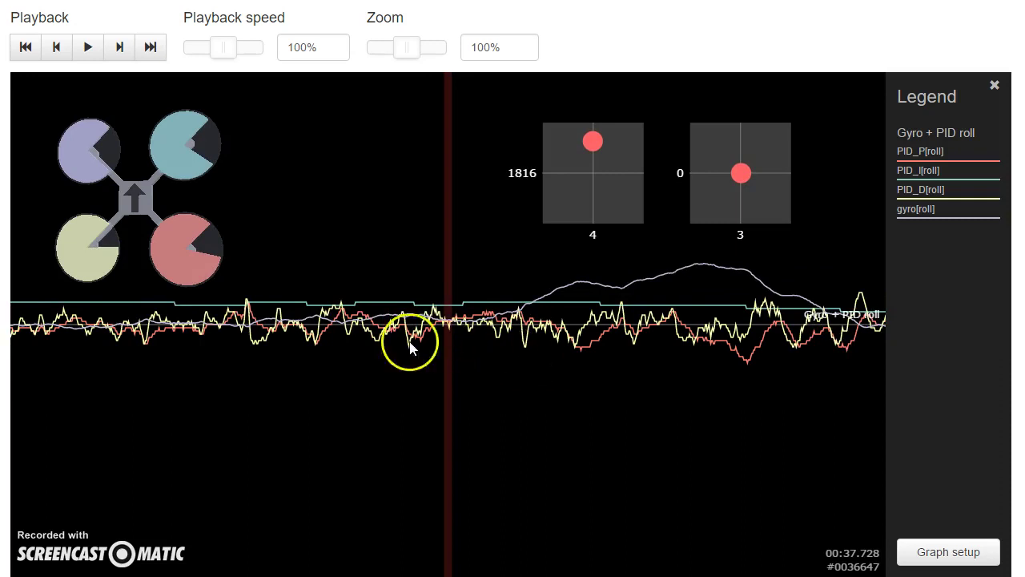
left_click_drag(705, 384, 8, 352)
left_click_drag(694, 396, 482, 372)
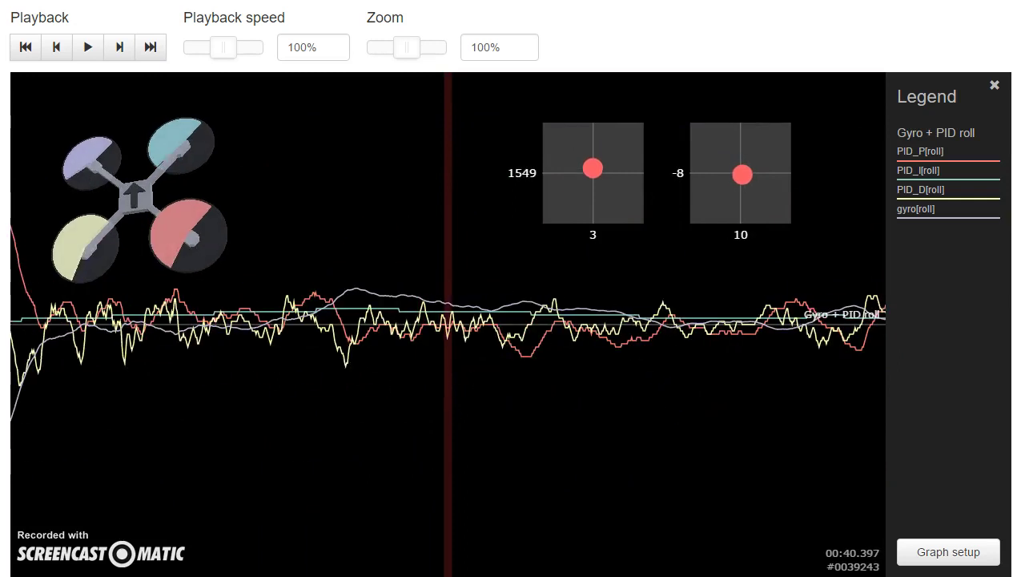
Recheck the P_roll figure quoted in the RC Groups post, and examine the log's roll traces around 56 seconds
key("alt+Tab")
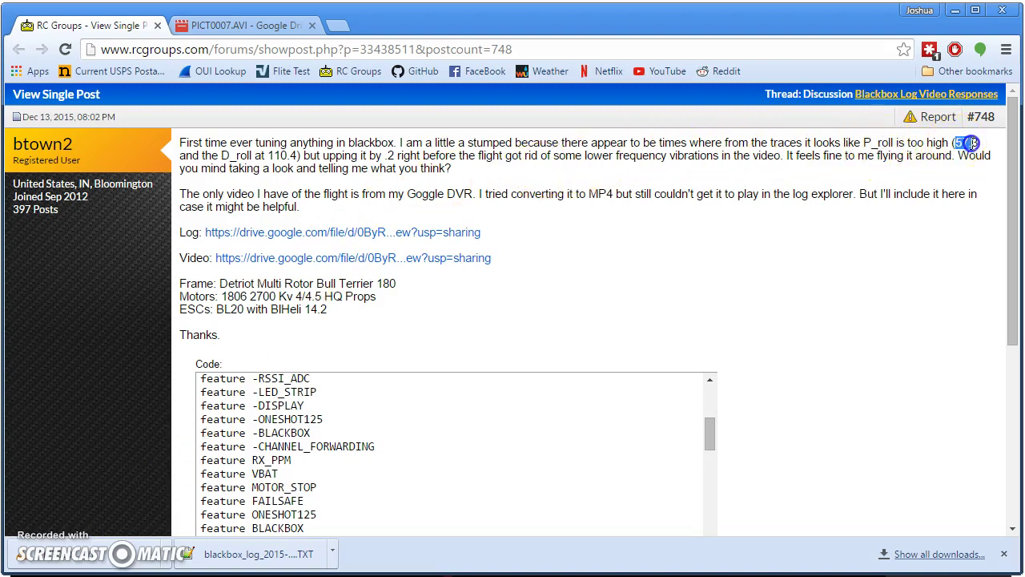
key("alt+Tab")
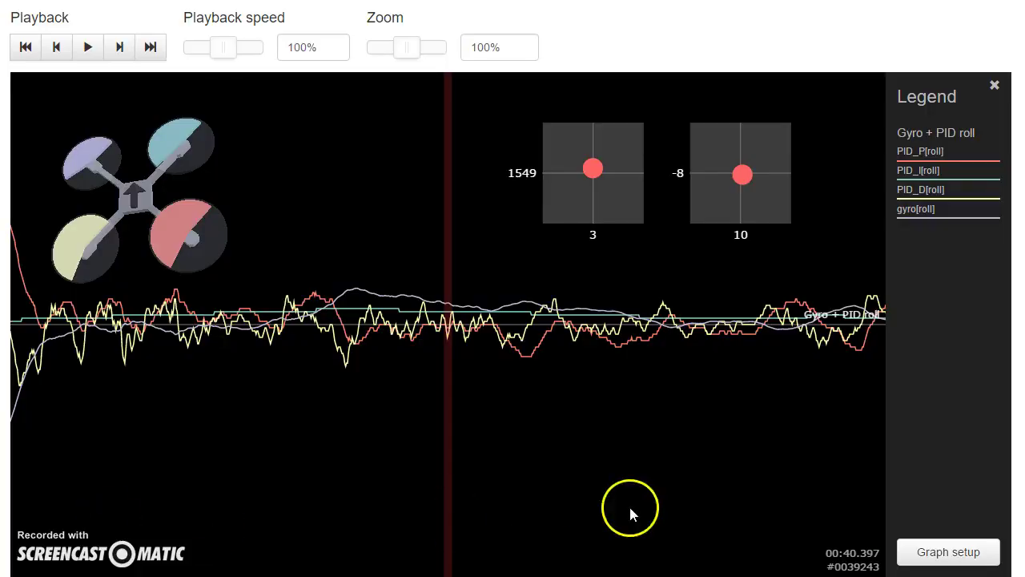
left_click_drag(682, 532, 163, 575)
mouse_move(470, 475)
left_mouse_down()
mouse_move(961, 498)
mouse_move(680, 507)
mouse_move(475, 491)
left_mouse_up()
left_click_drag(542, 287, 839, 388)
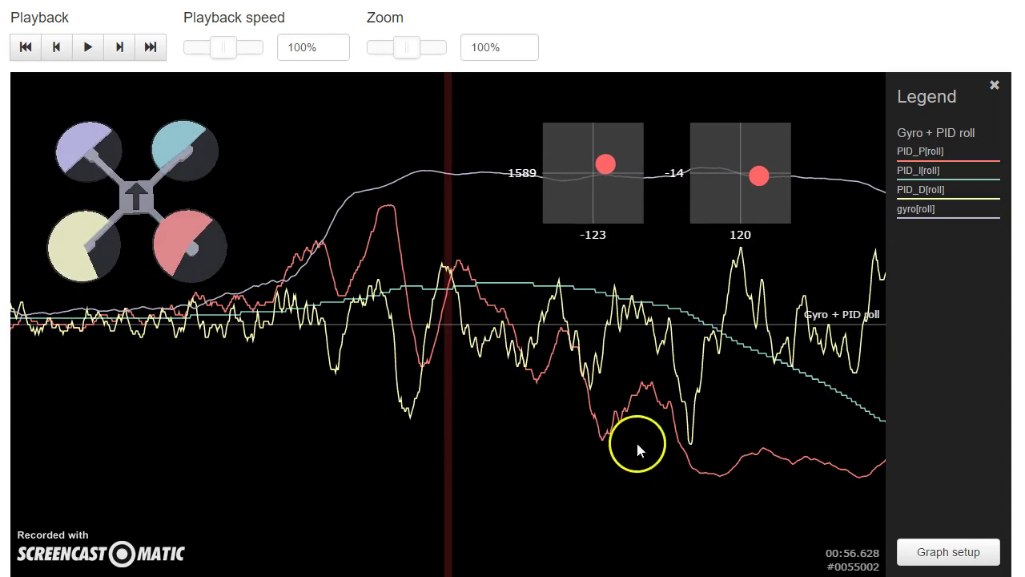
left_click_drag(424, 402, 486, 390)
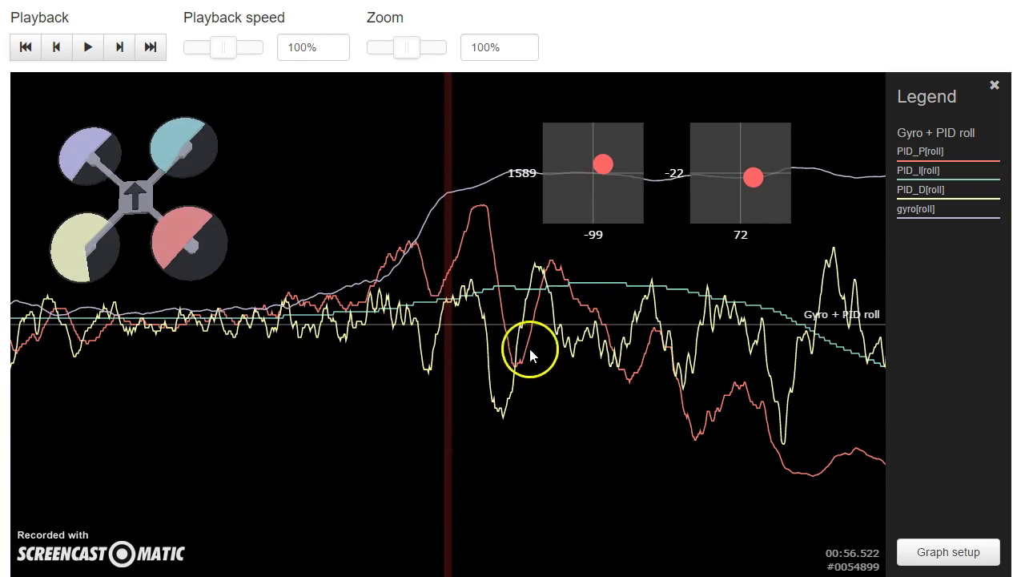
Examine the roll gyro, P and D traces back and forth across the fast roll near 56.5 seconds
left_click_drag(606, 433, 578, 429)
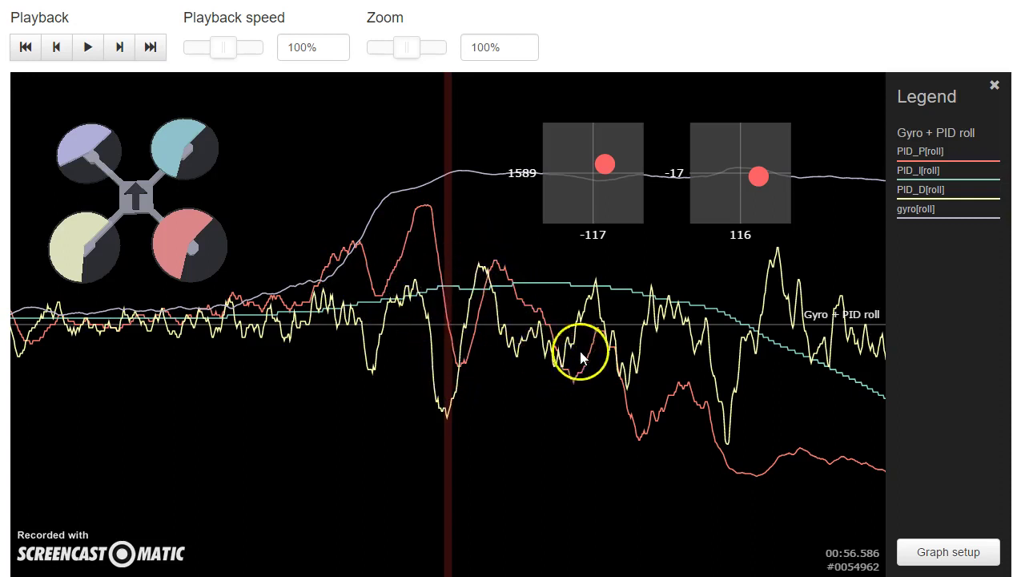
left_click_drag(637, 448, 528, 430)
left_click_drag(294, 454, 456, 441)
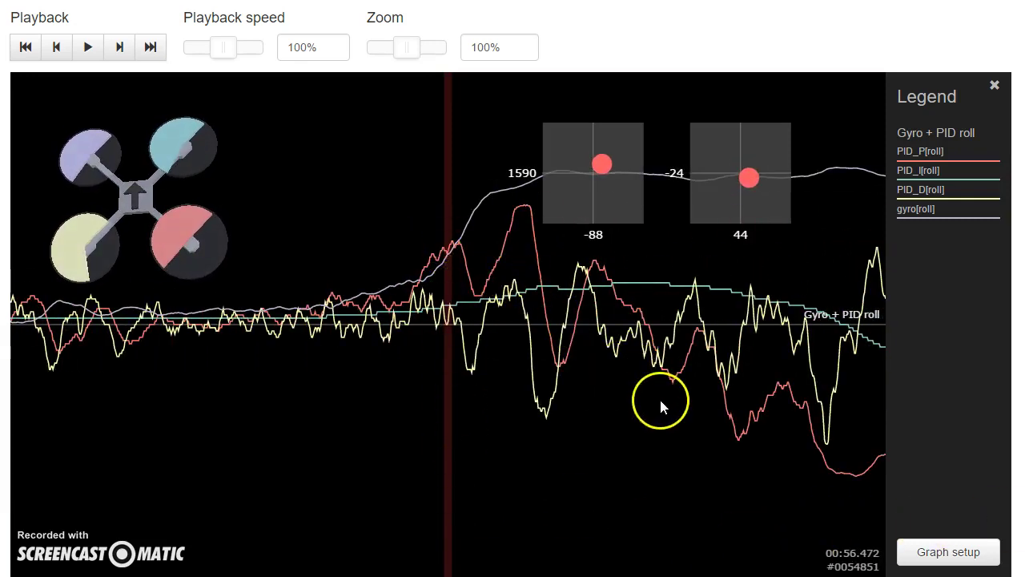
Compare the roll traces past 59 seconds with those in steadier flight, ending at about 55 seconds in the log
left_click_drag(661, 407, 0, 413)
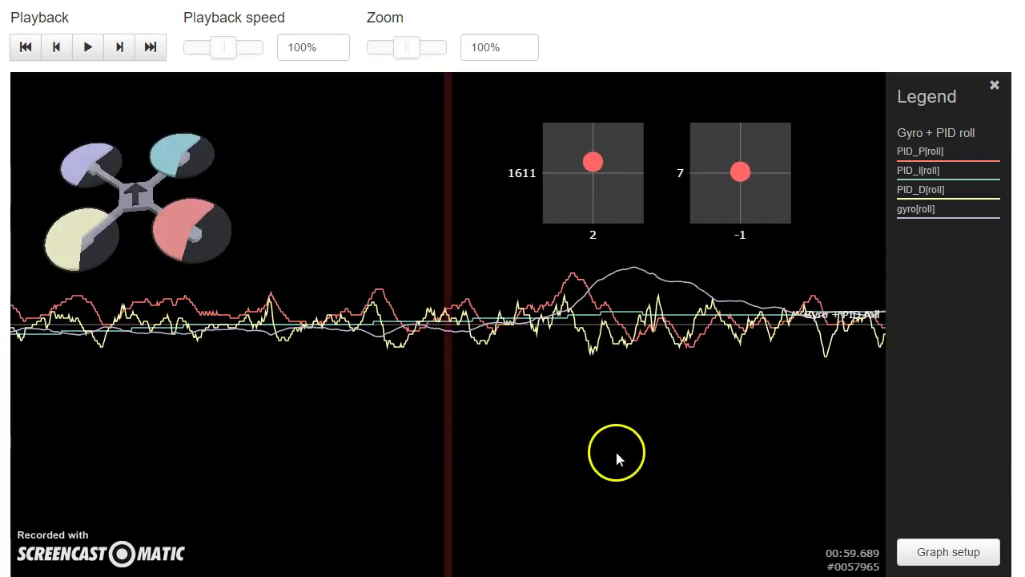
left_click_drag(607, 455, 276, 396)
left_click_drag(501, 433, 0, 383)
left_click_drag(373, 423, 1024, 524)
left_click_drag(427, 473, 731, 508)
left_click_drag(365, 479, 429, 470)
left_click_drag(396, 362, 1024, 494)
left_click_drag(420, 497, 447, 452)
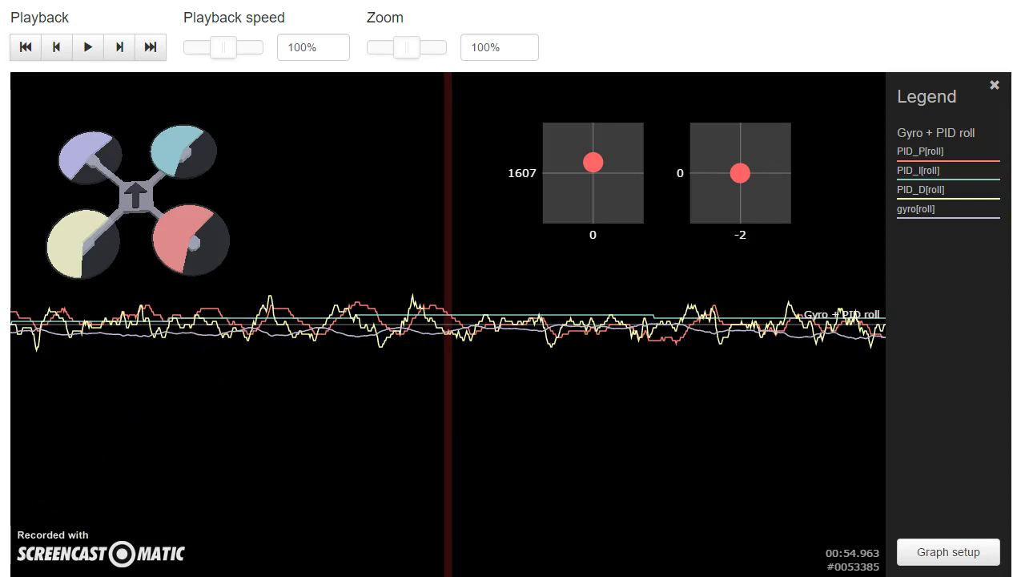
Switch to the RC Groups post and highlight the p_rollf setting in the configuration dump
key("alt+Tab")
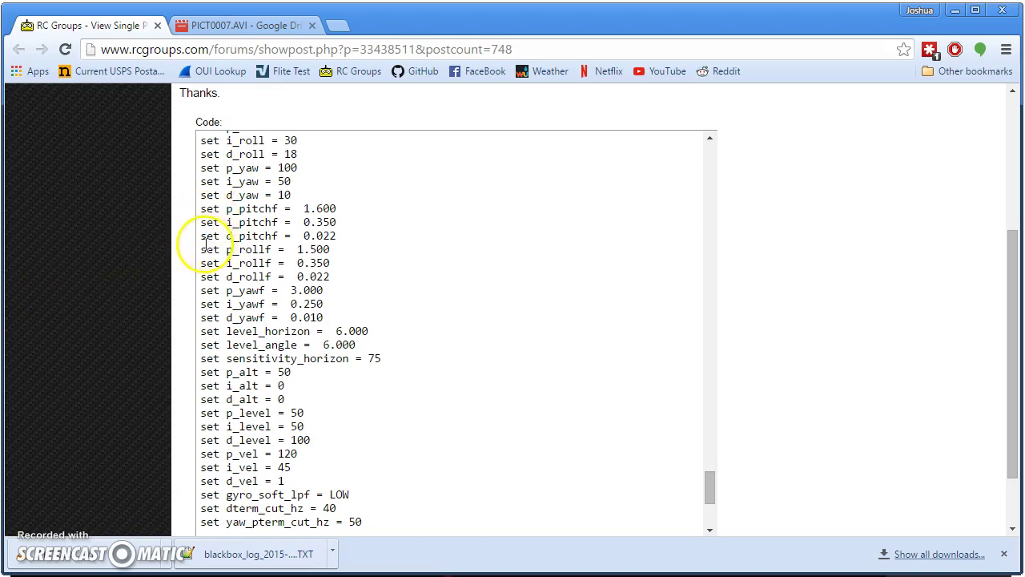
left_click_drag(214, 252, 350, 251)
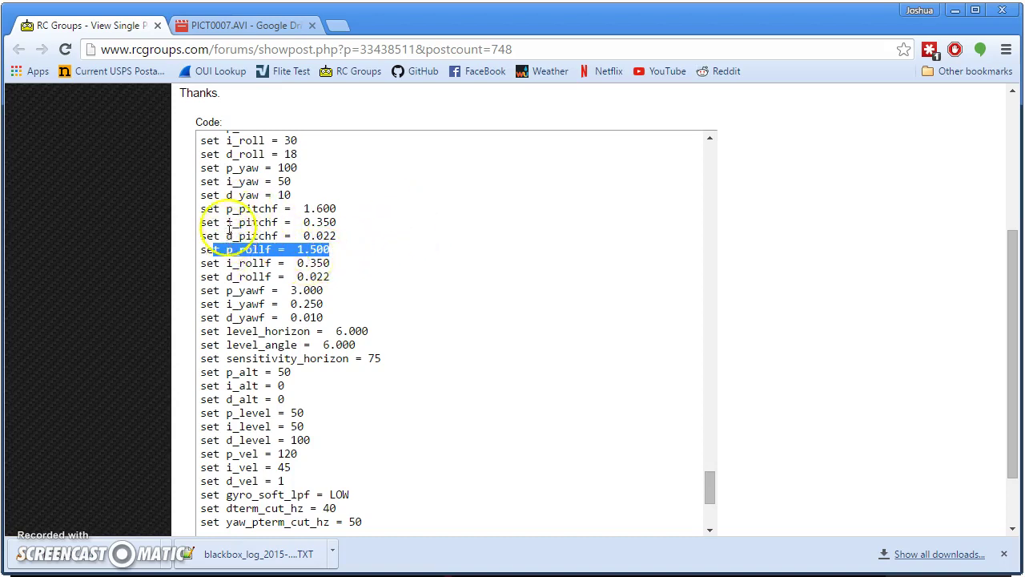
Search Google for the post's frame, "Detriot Multi Rotor Bull Terrier 180", and view the image results
scroll(755, 275, "up", 3)
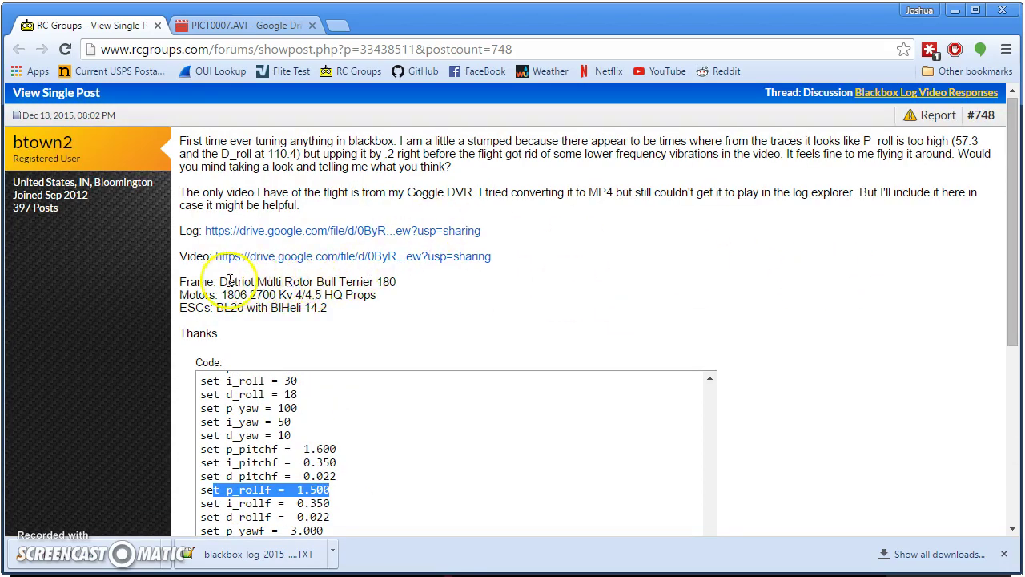
left_click(358, 300)
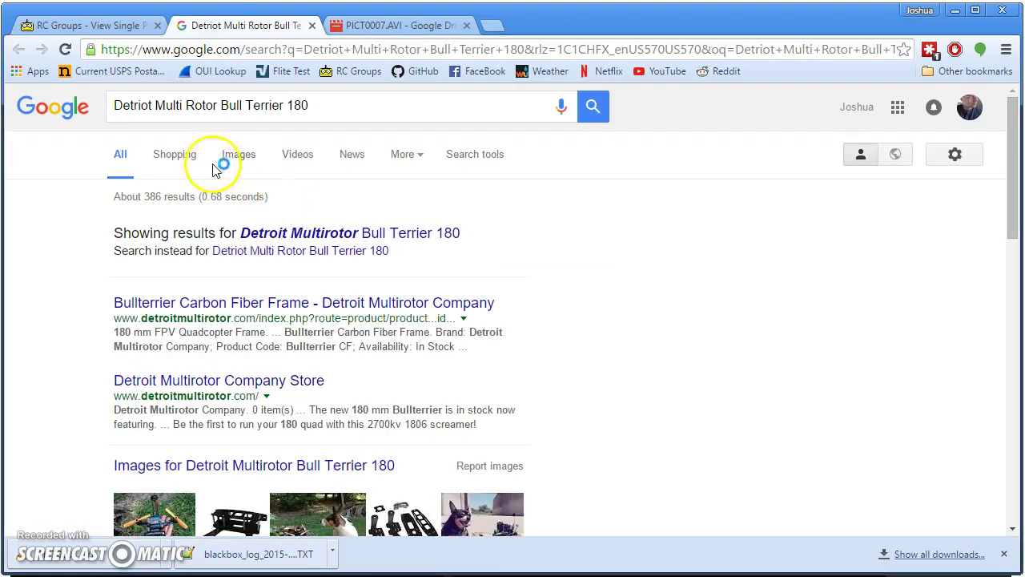
left_click(237, 155)
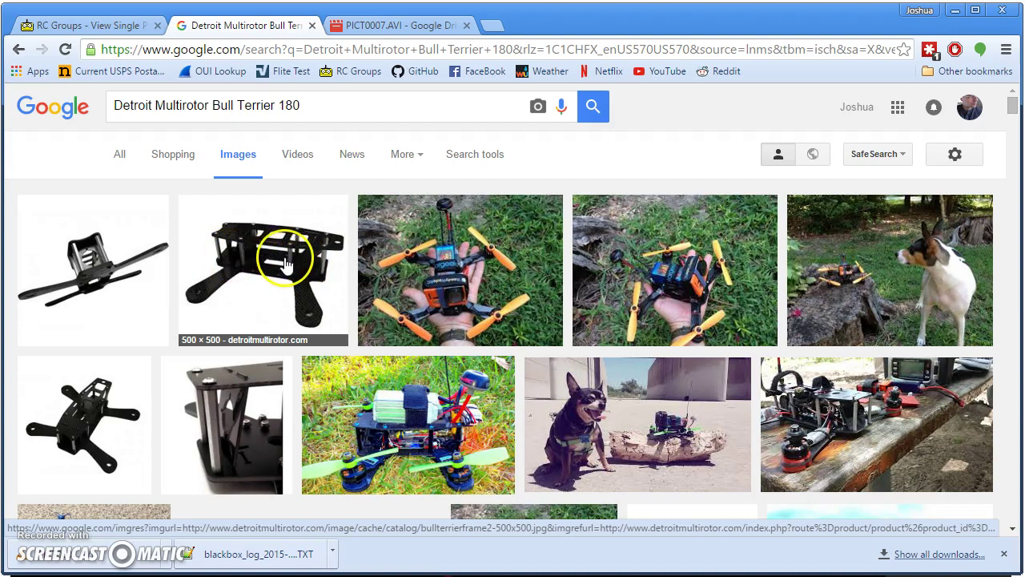
Return to the RC Groups post, clear the frame name selection and review the hardware list and PID settings
left_click(83, 24)
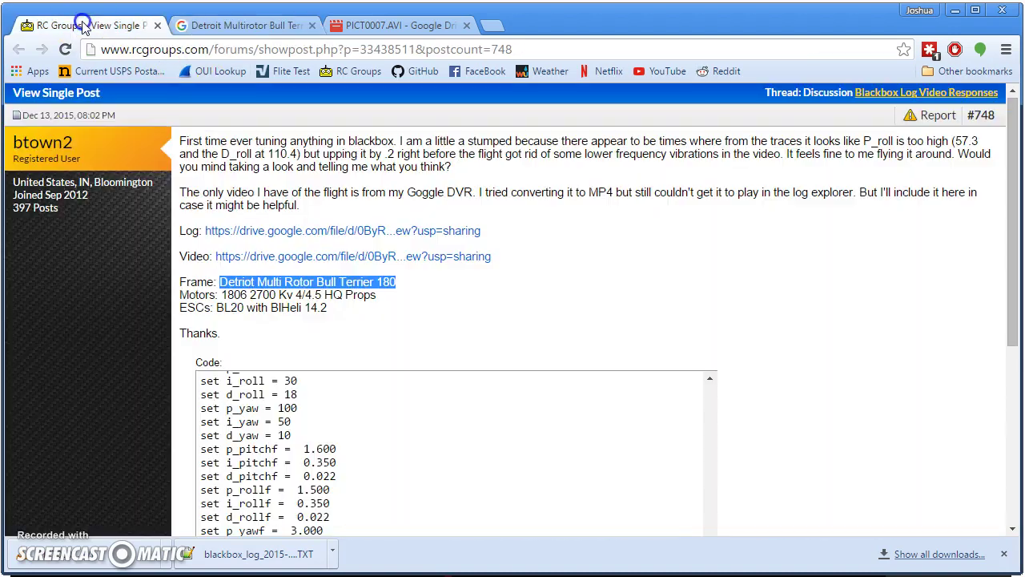
left_click(607, 308)
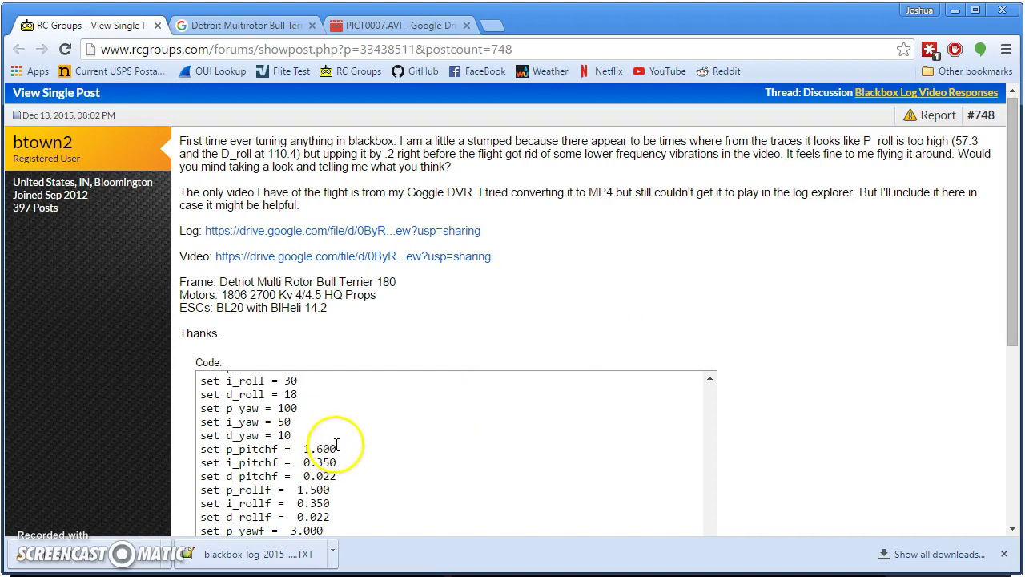
scroll(331, 435, "down", 1)
scroll(423, 418, "up", 1)
scroll(784, 375, "down", 1)
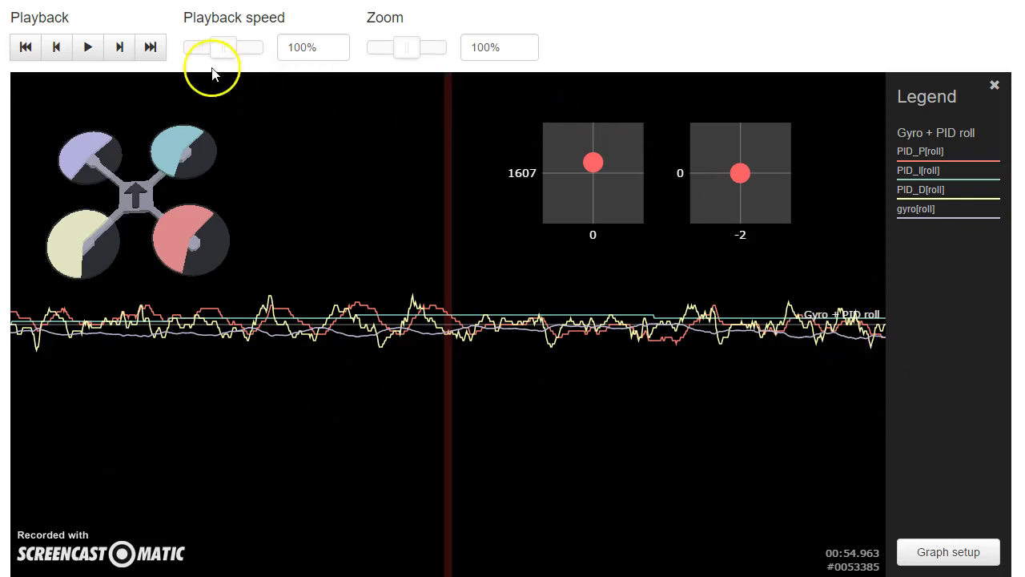
Switch back to the flight log and replace the roll graph with the Gyro + PID pitch graph, saving the graph setup
left_click(973, 551)
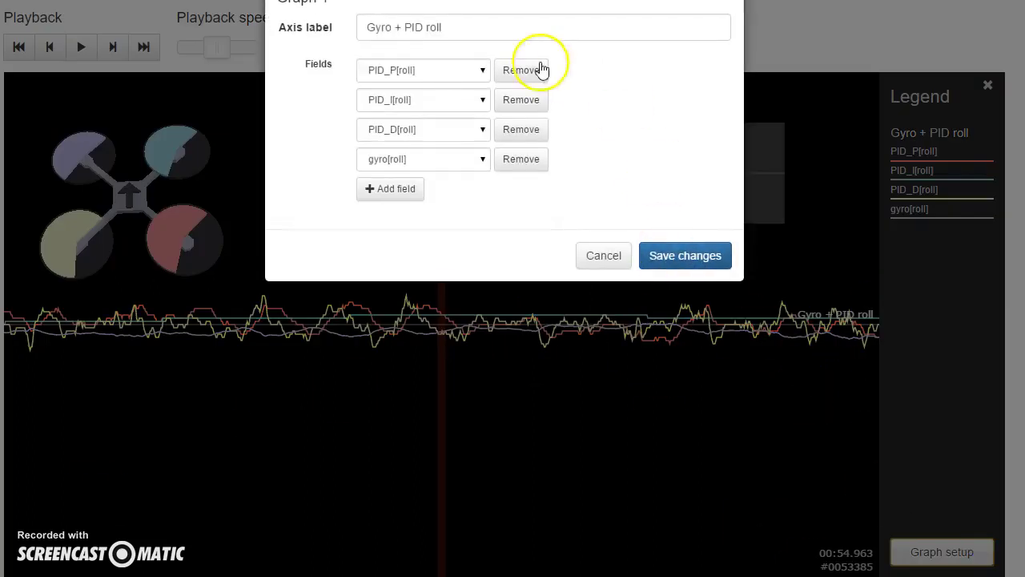
left_click(512, 70)
scroll(513, 70, "down", 3)
left_click(316, 1)
left_click(318, 118)
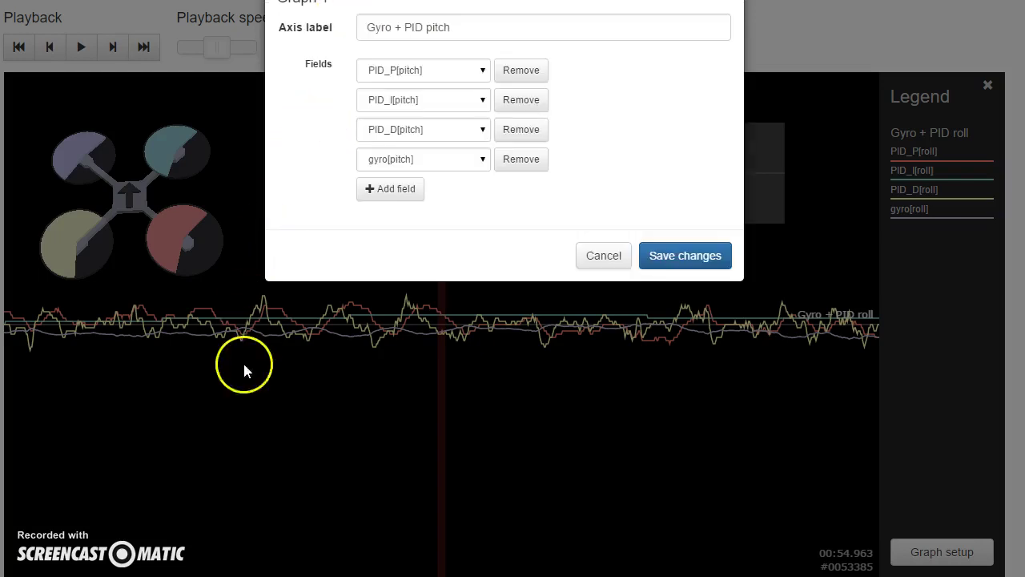
left_click(643, 256)
Examine the pitch gyro and PID traces backwards through the log from about 55 to 37.5 seconds
left_click_drag(227, 414, 1024, 454)
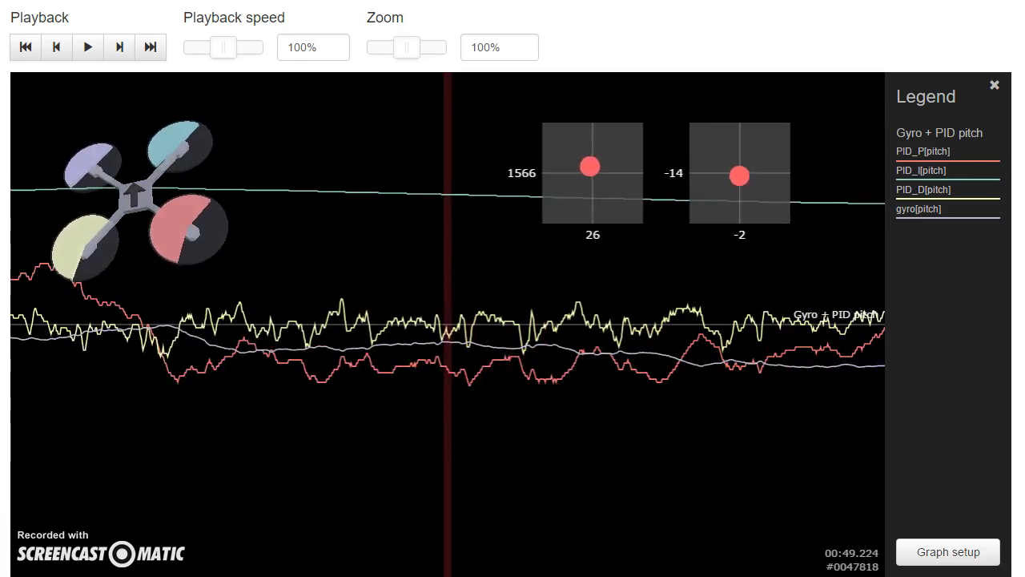
left_click_drag(232, 471, 601, 490)
left_click(457, 575)
left_click_drag(280, 492, 521, 507)
left_click_drag(562, 358, 1024, 460)
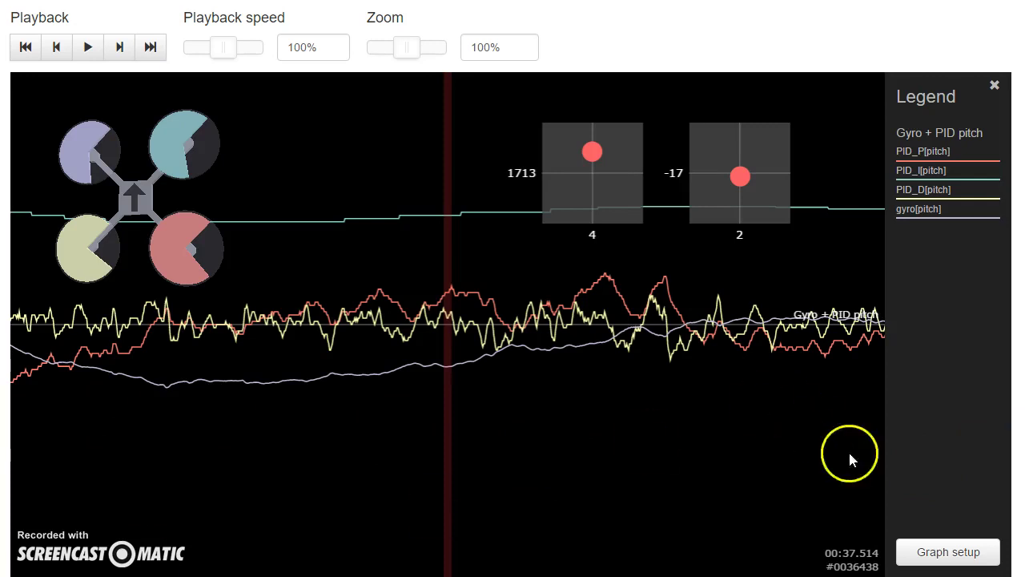
Replace the pitch graph with the Gyro + PID yaw graph and save the graph setup
left_click(945, 553)
left_click(517, 69)
left_click(517, 69)
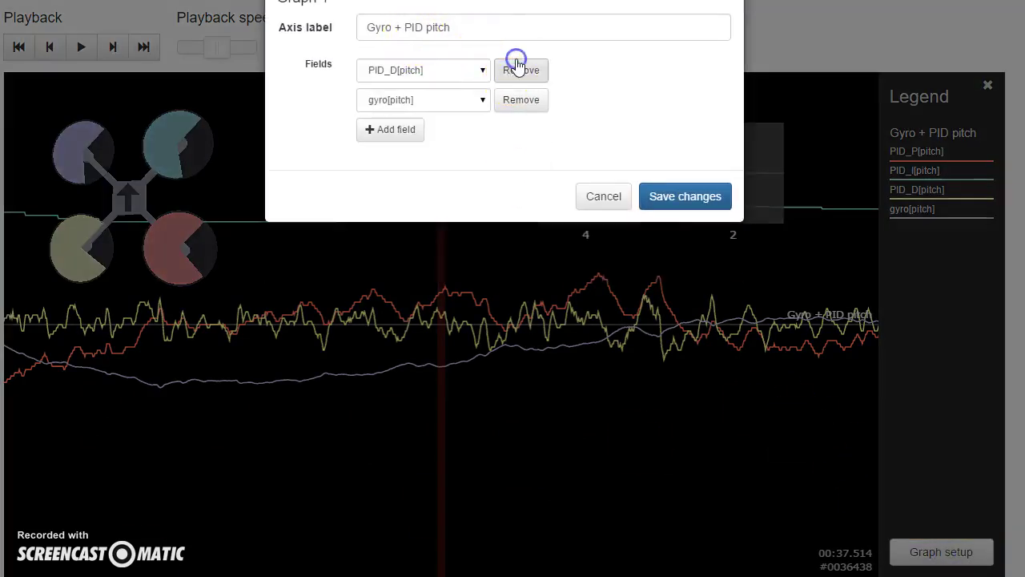
left_click(517, 65)
left_click(517, 66)
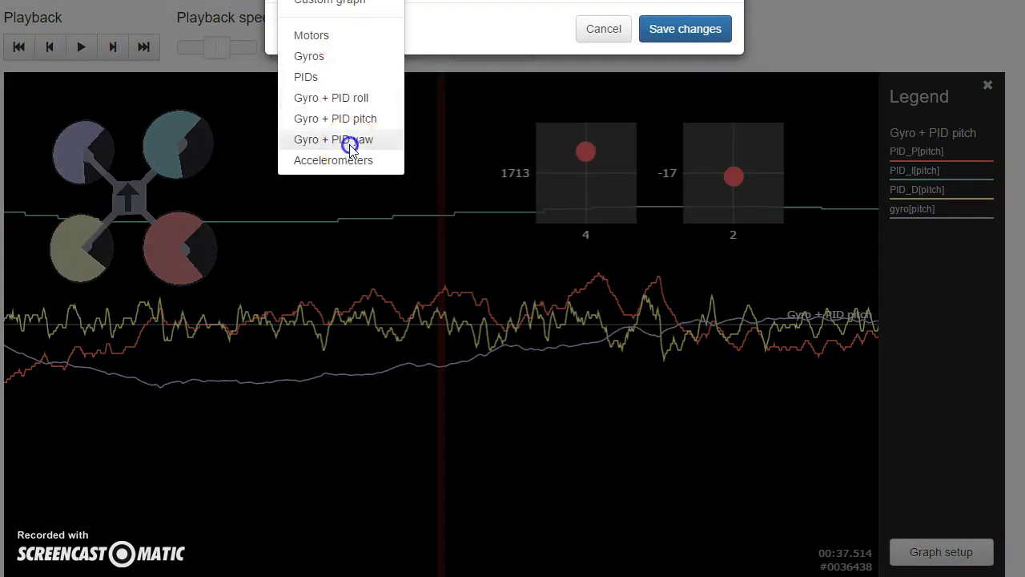
left_click(350, 146)
left_click(721, 256)
Examine the yaw traces near 37 seconds and check the d_yawf setting in the RC Groups post
left_click_drag(199, 450, 423, 440)
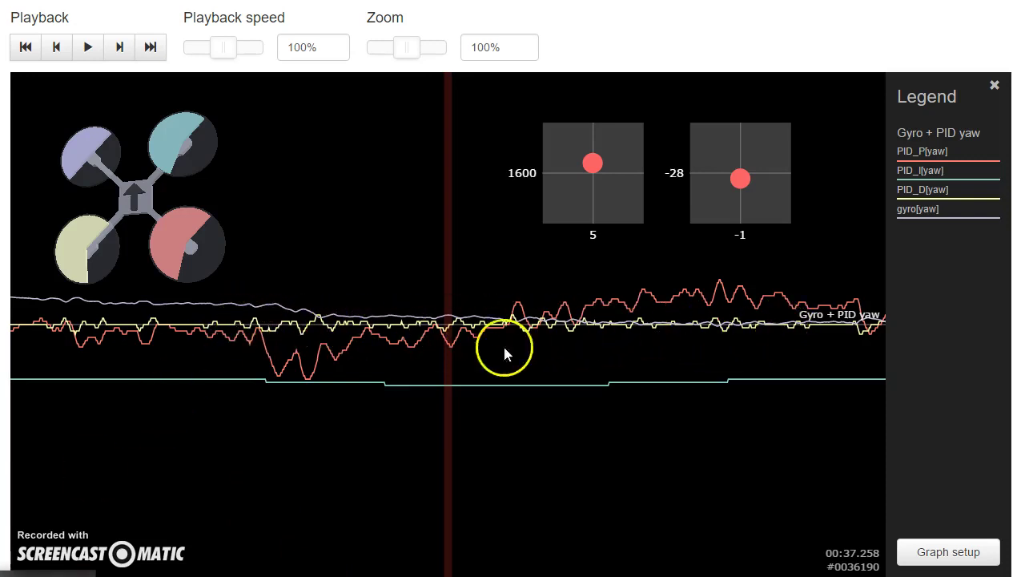
left_click(95, 575)
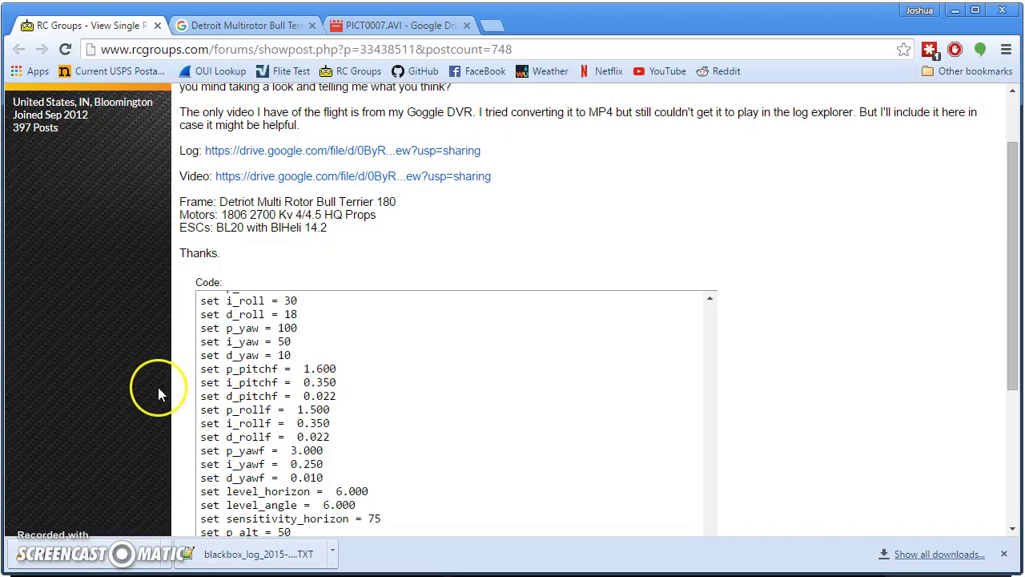
left_click_drag(237, 477, 317, 479)
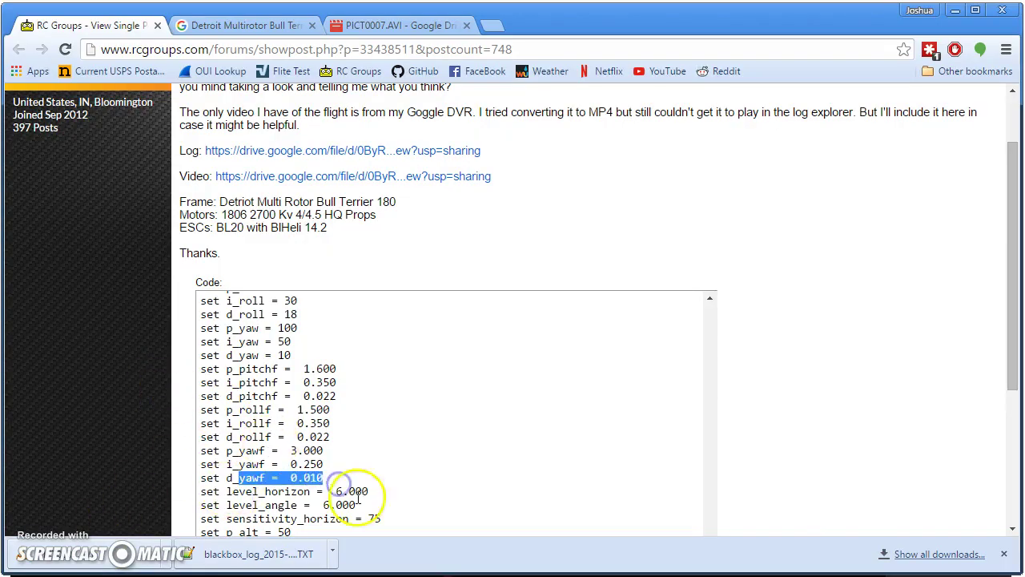
left_click(328, 478)
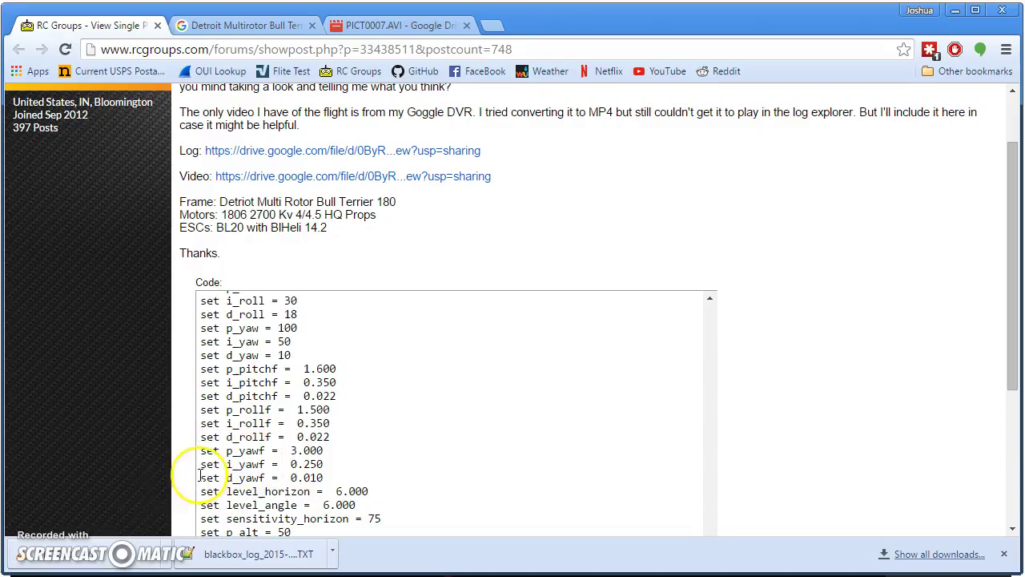
Return to the flight log and examine the yaw gyro and PID traces from about 41 to 46 seconds
key("alt+Tab")
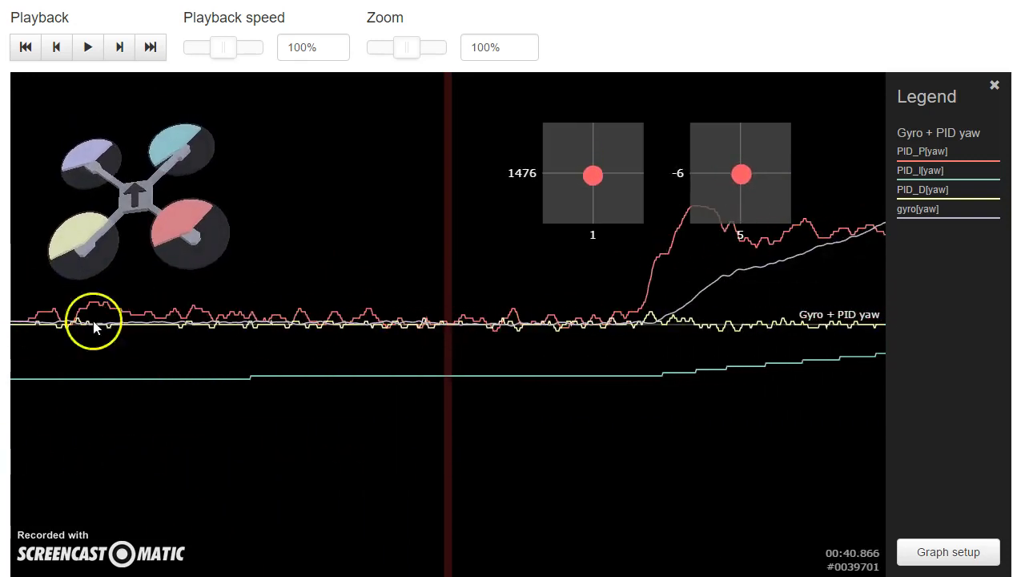
left_click_drag(678, 428, 0, 400)
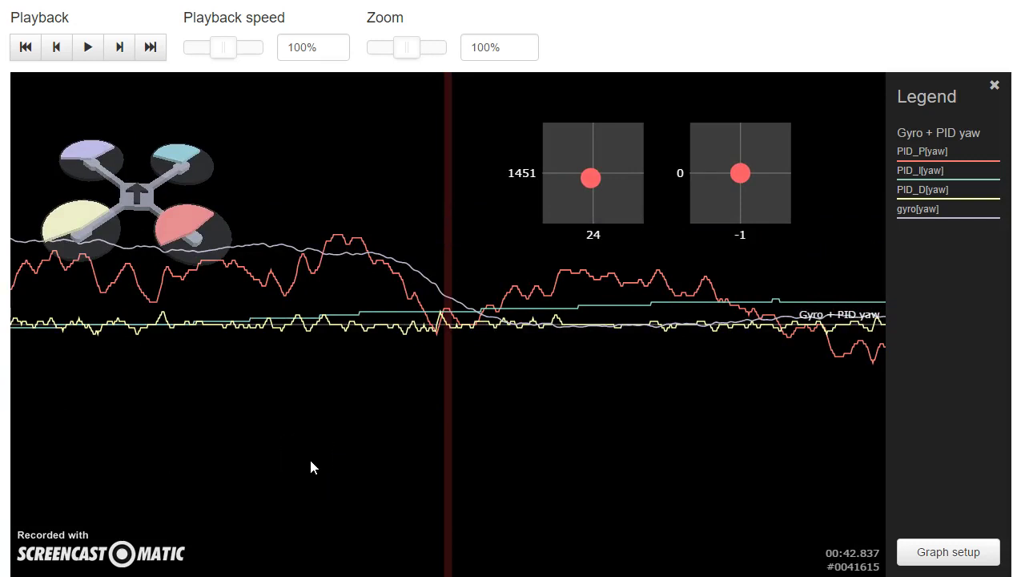
left_click_drag(630, 418, 0, 372)
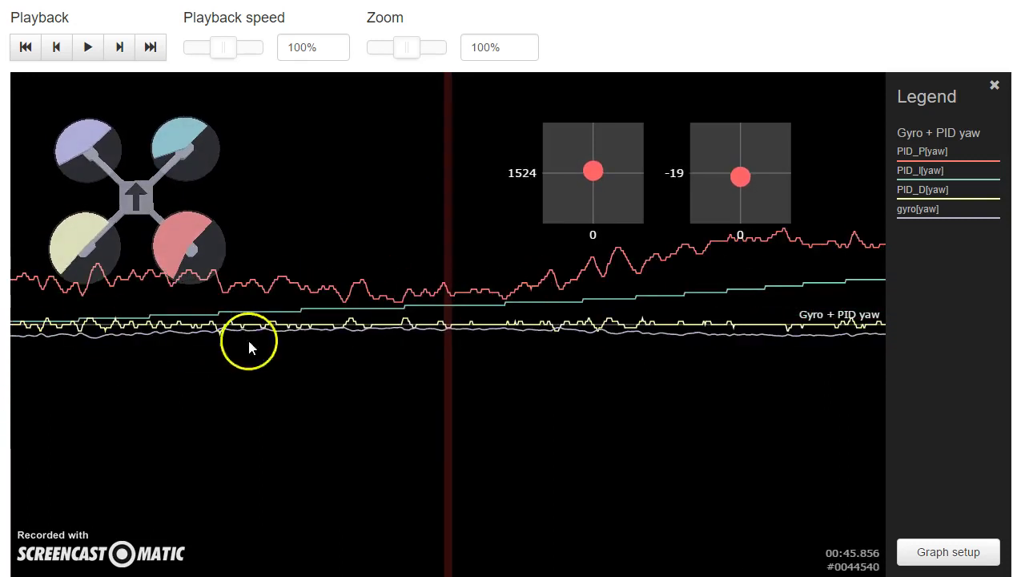